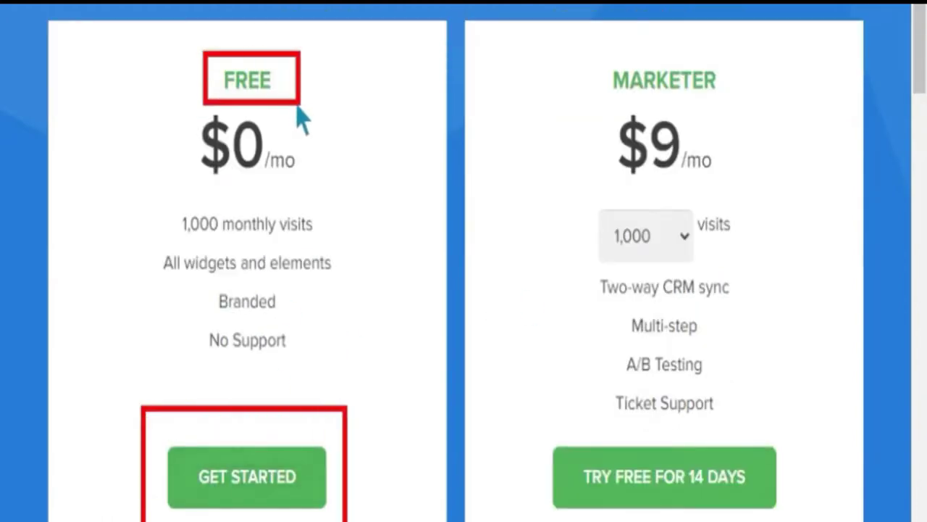
Step: Choose GET STARTED under the FREE plan to begin creating a Convertful account
{"action": "left_click", "coordinate": [295, 500]}
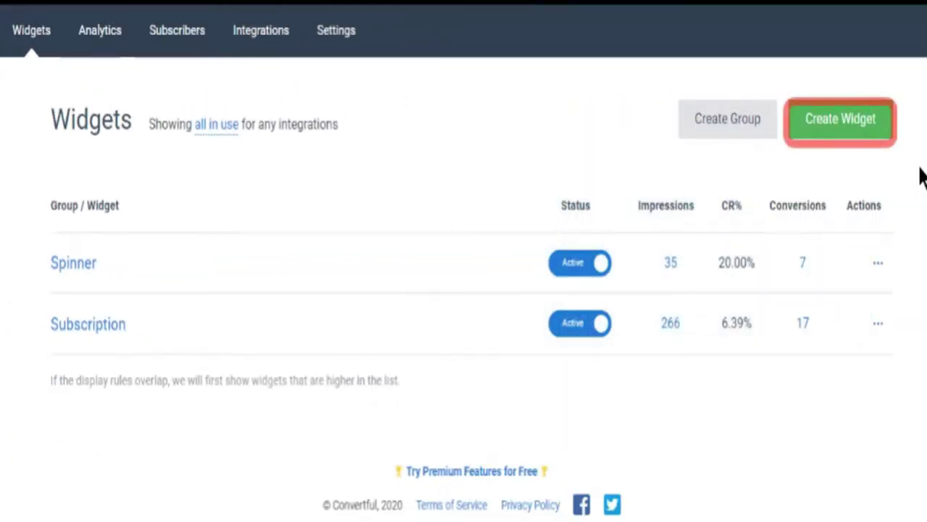
Step: Start a new widget and browse the Inline Widgets template category
{"action": "left_click", "coordinate": [860, 131]}
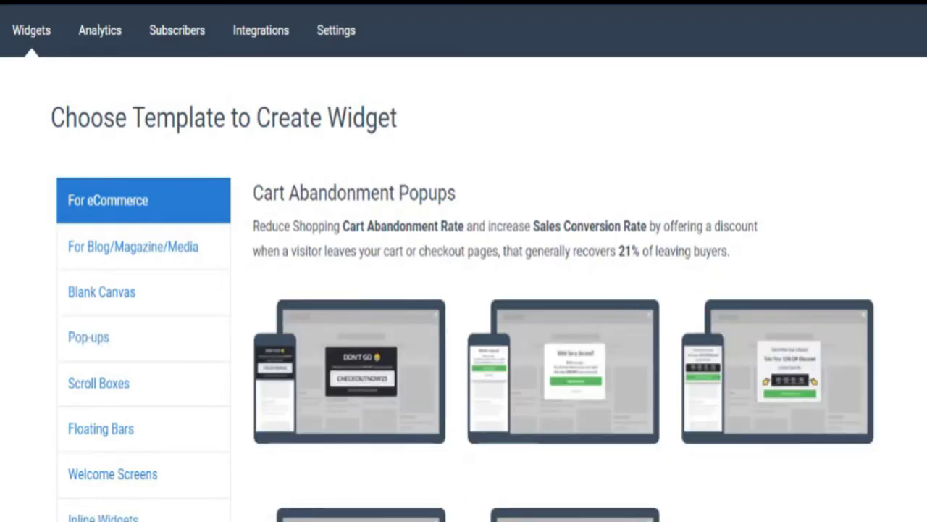
{"action": "scroll", "coordinate": [463, 289], "scroll_direction": "down", "scroll_amount": 2}
{"action": "scroll", "coordinate": [464, 290], "scroll_direction": "down", "scroll_amount": 1}
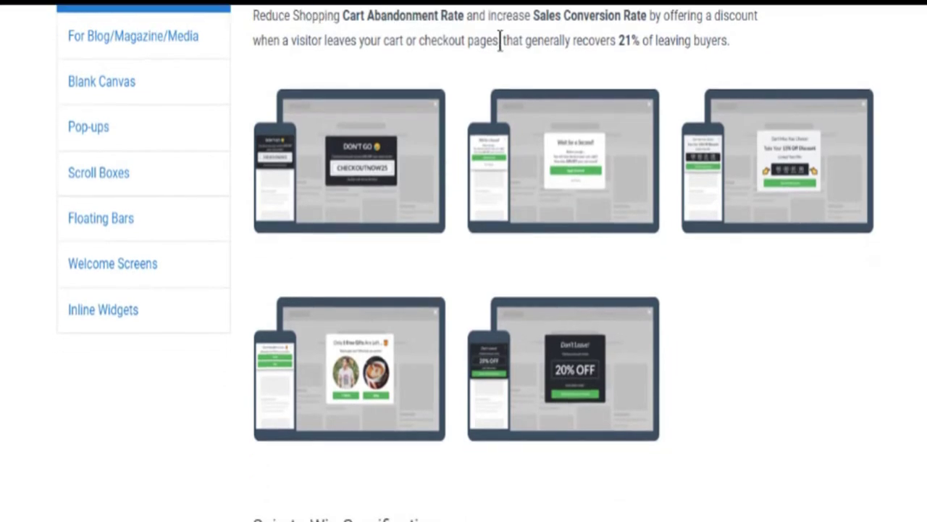
{"action": "left_click", "coordinate": [132, 36]}
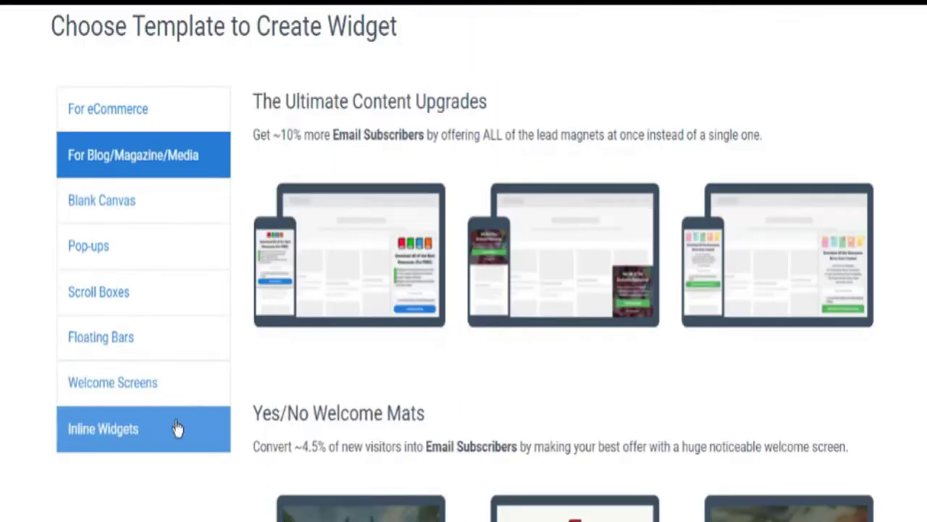
{"action": "left_click", "coordinate": [178, 428]}
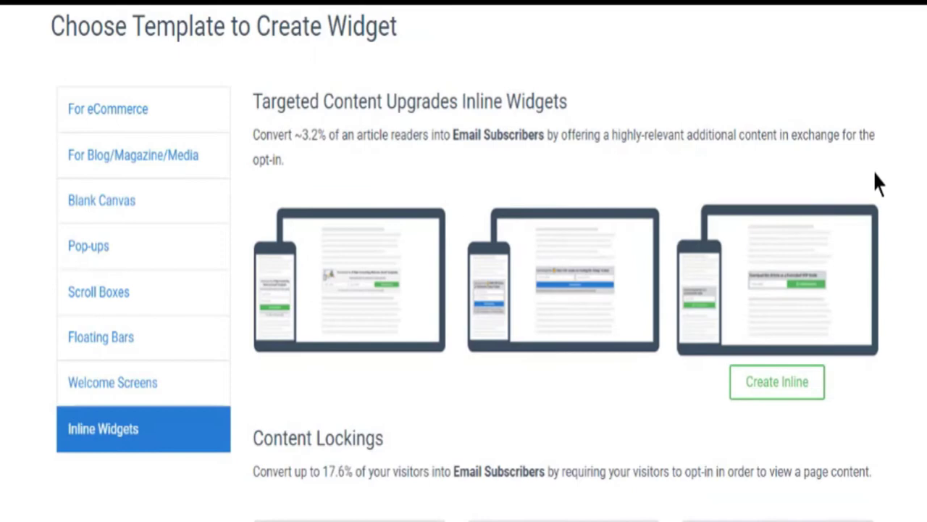
{"action": "scroll", "coordinate": [569, 232], "scroll_direction": "down", "scroll_amount": 2}
{"action": "scroll", "coordinate": [862, 182], "scroll_direction": "up", "scroll_amount": 1}
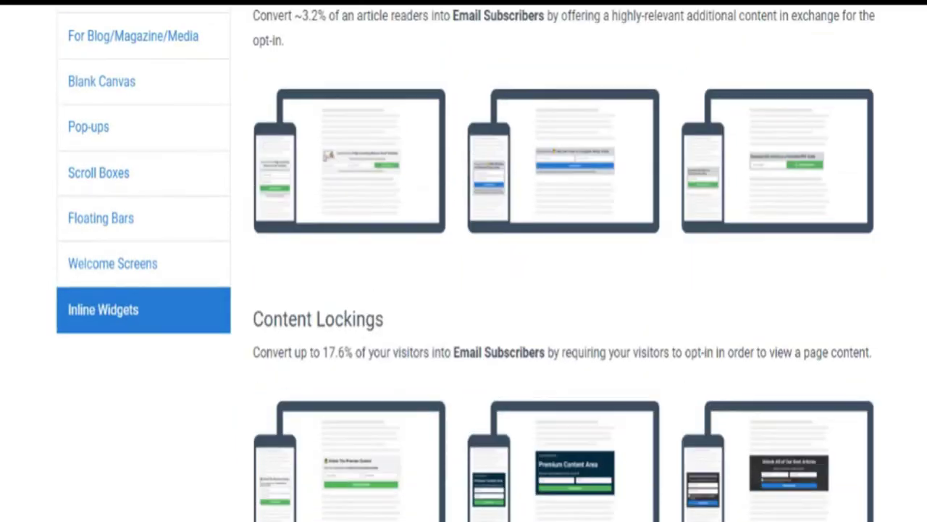
{"action": "mouse_move", "coordinate": [350, 163]}
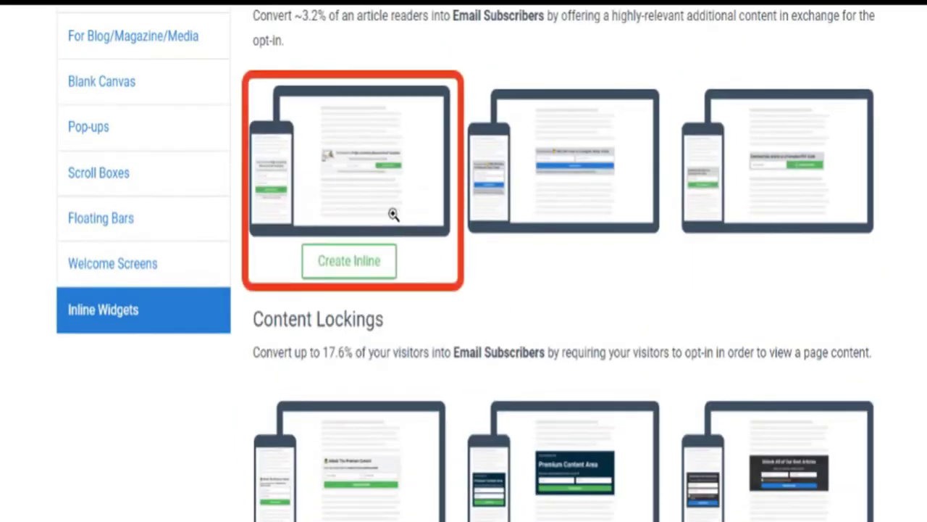
Step: Create an inline widget from the first content-upgrade template and retitle it 'Spin Wheel'
{"action": "left_click", "coordinate": [357, 267]}
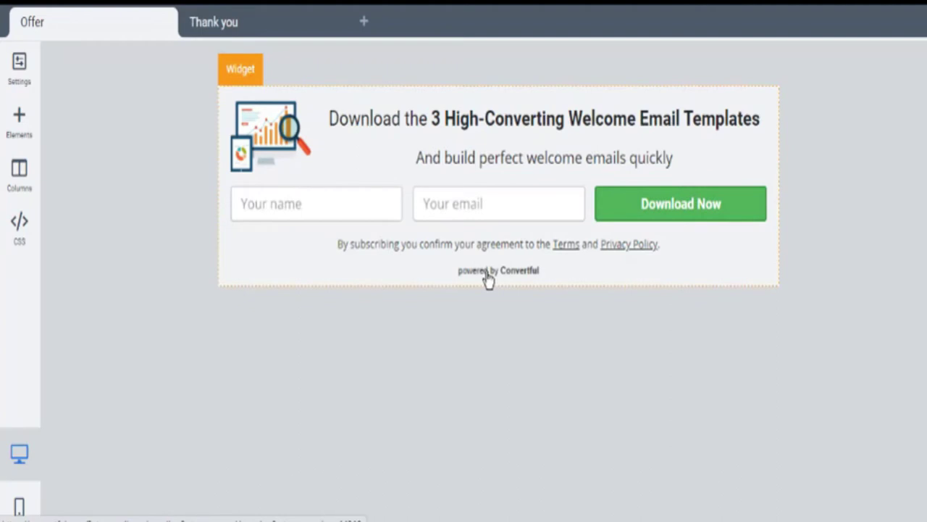
{"action": "left_click", "coordinate": [348, 120]}
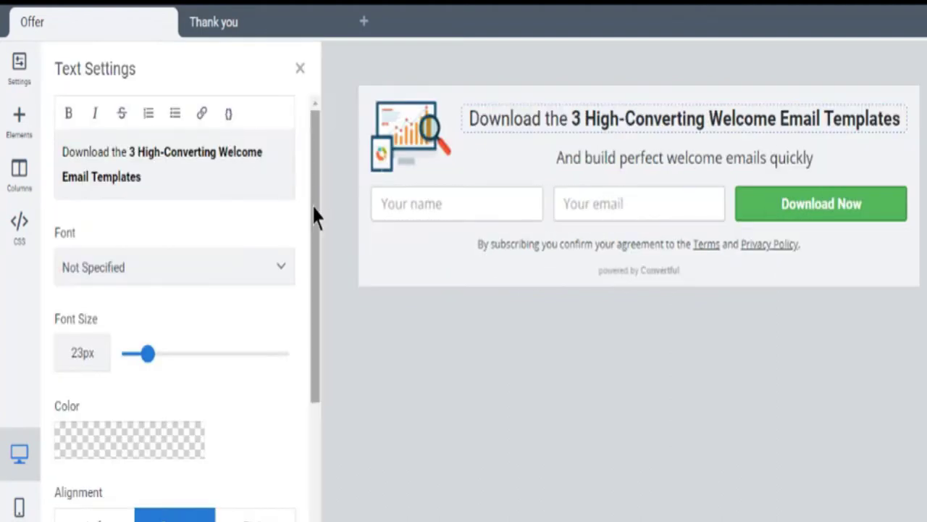
{"action": "key", "text": "ctrl+a"}
{"action": "type", "text": "Sp"}
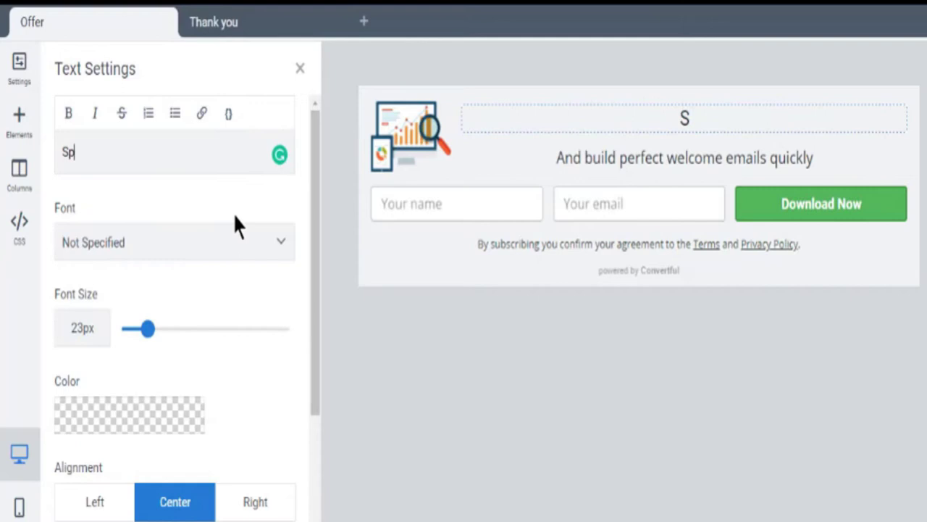
{"action": "type", "text": "in Whee"}
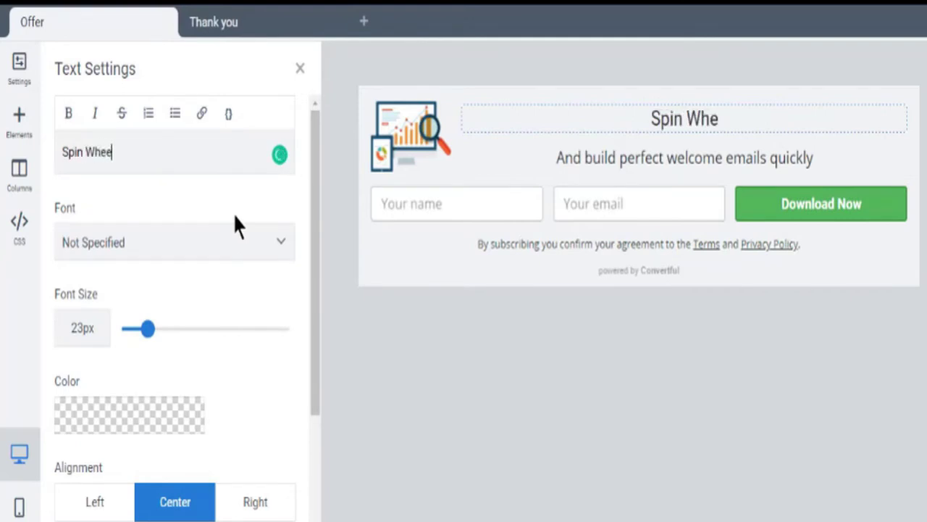
{"action": "type", "text": "l"}
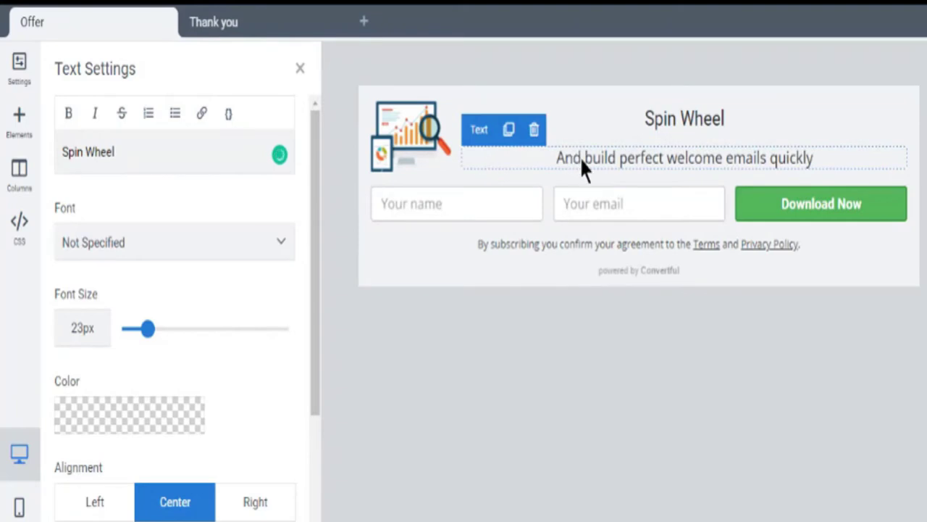
Step: Replace the subtitle with 'Spin it to get your free coupon'
{"action": "left_click", "coordinate": [581, 161]}
{"action": "triple_click", "coordinate": [211, 158]}
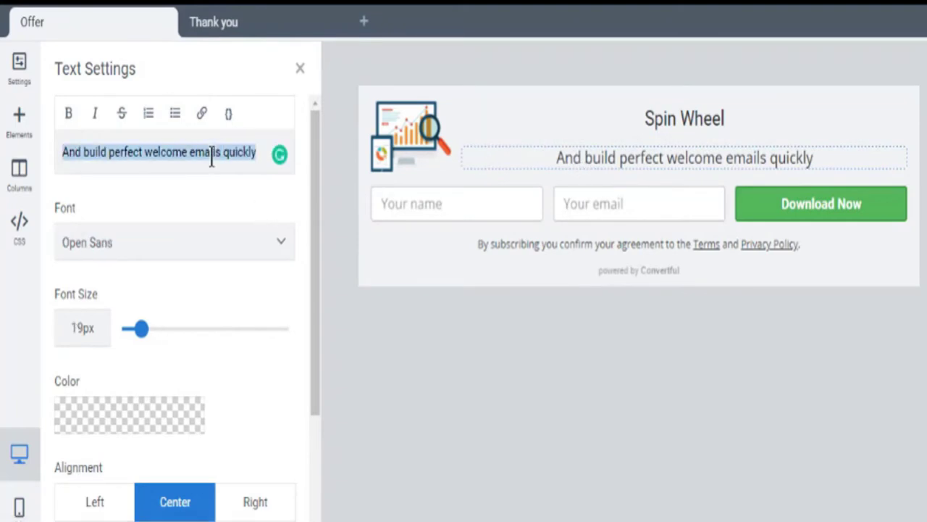
{"action": "type", "text": "Spin it to ge"}
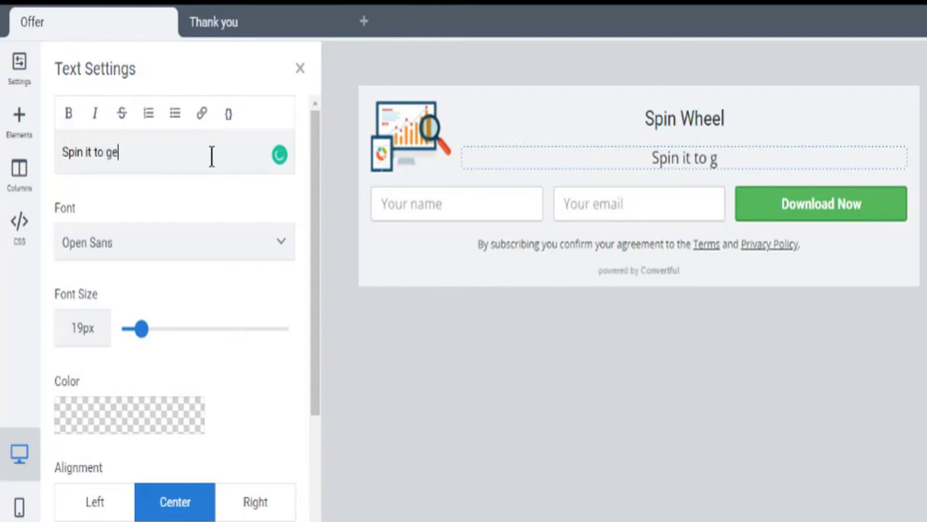
{"action": "type", "text": "t your "}
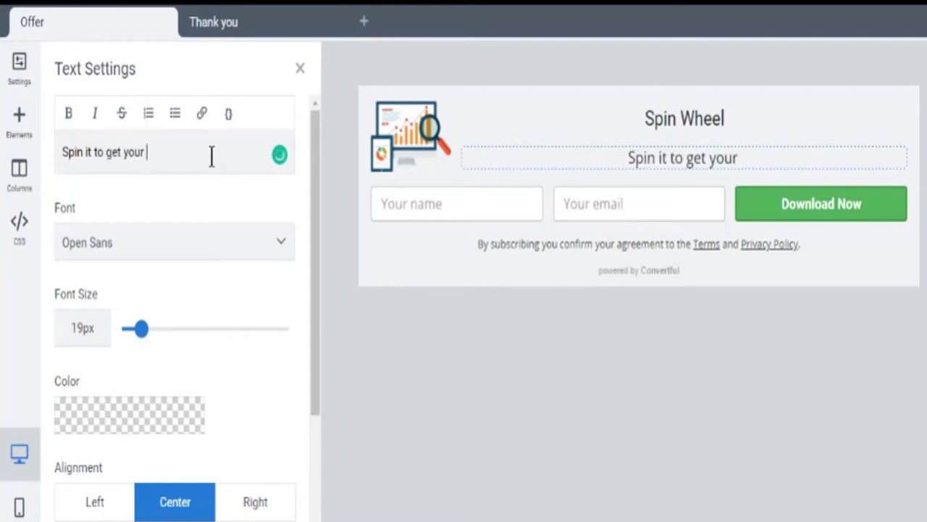
{"action": "type", "text": "free "}
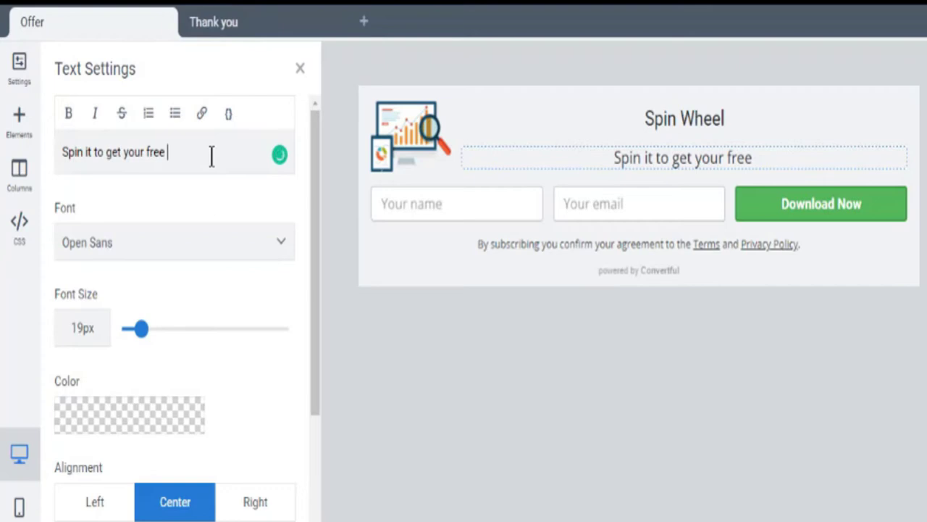
{"action": "type", "text": "coupo"}
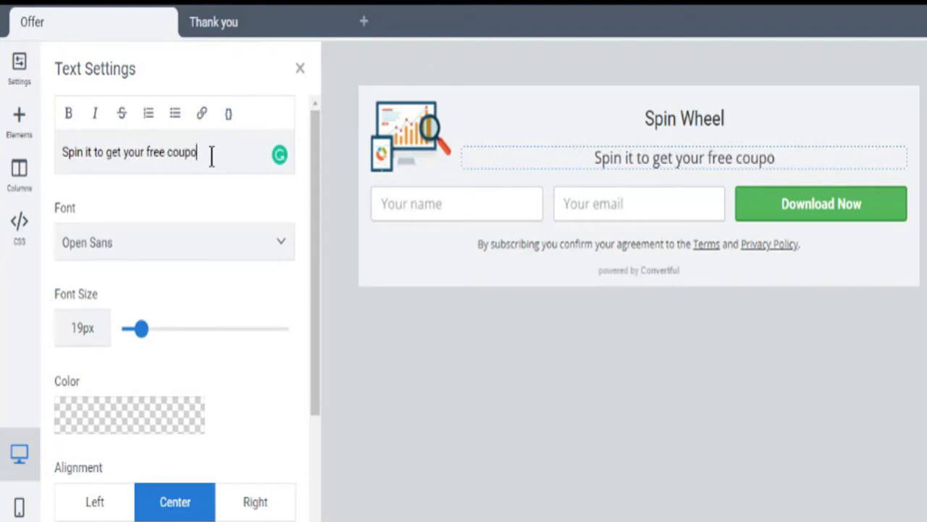
{"action": "type", "text": "n"}
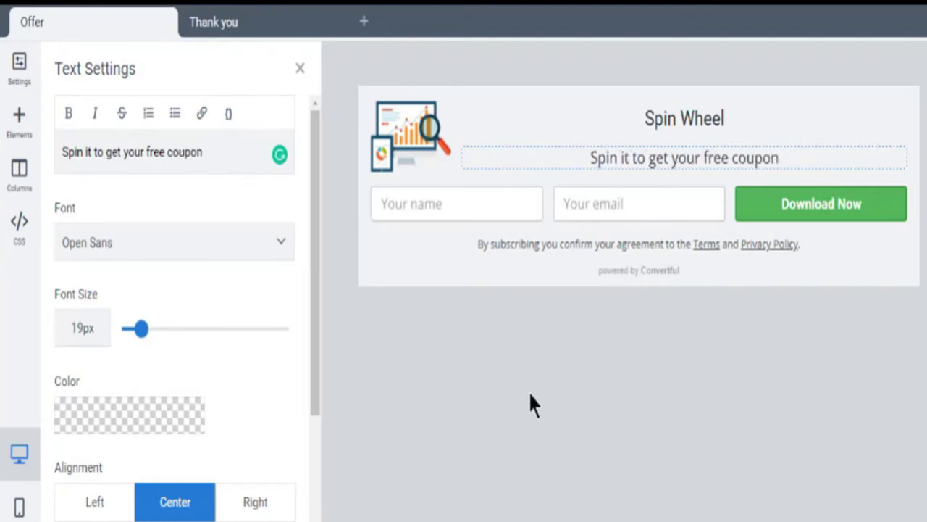
Step: Set the name and email form fields to a Column layout
{"action": "left_click", "coordinate": [487, 209]}
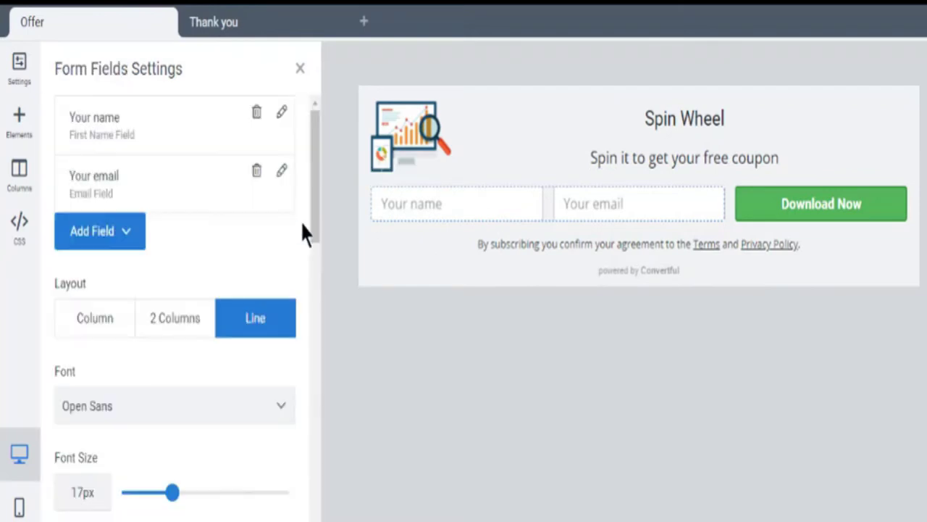
{"action": "left_click", "coordinate": [194, 320]}
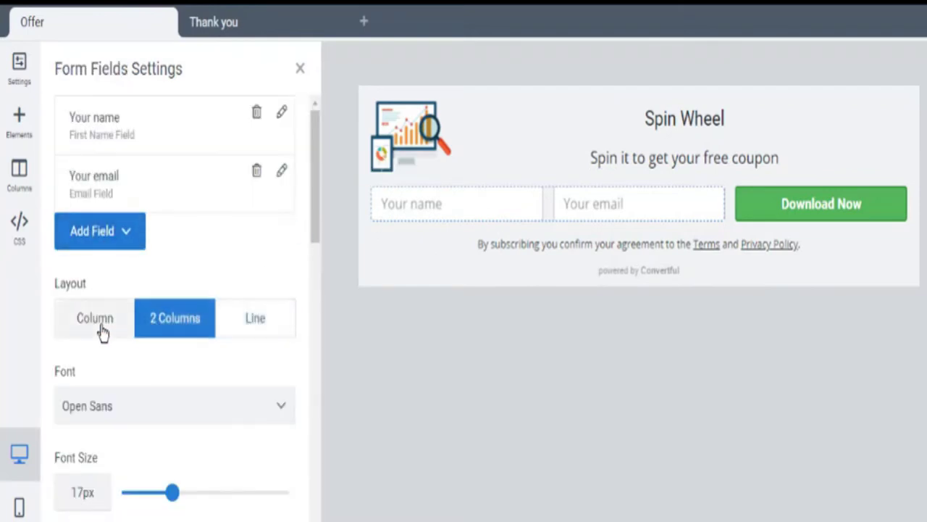
{"action": "left_click", "coordinate": [98, 326]}
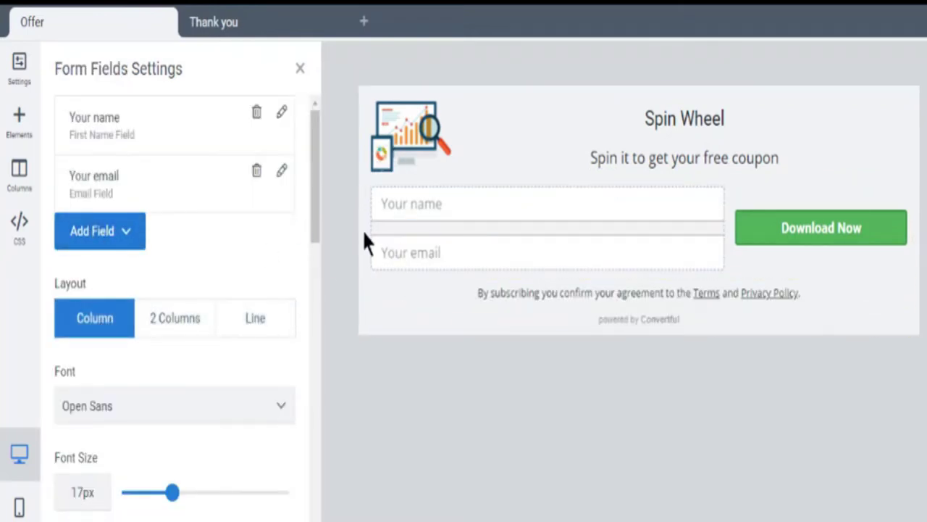
{"action": "mouse_move", "coordinate": [410, 136]}
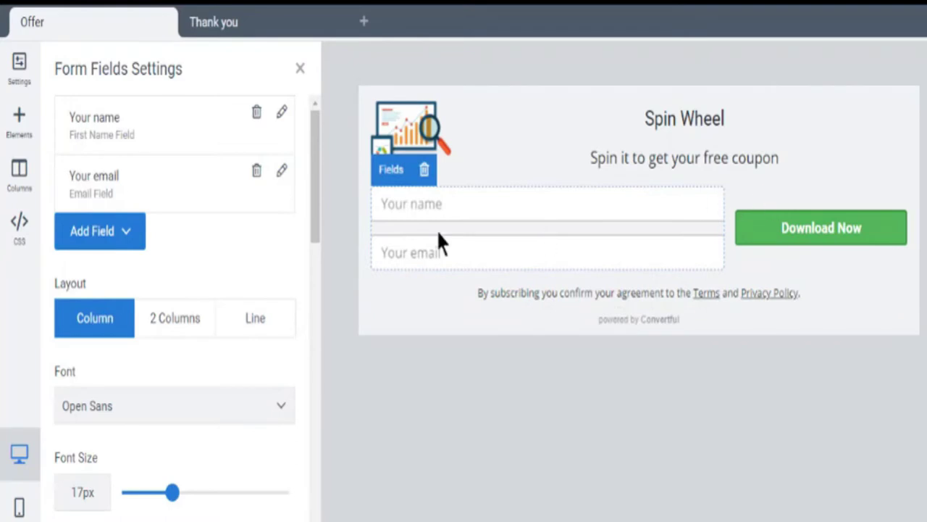
{"action": "left_click", "coordinate": [382, 136]}
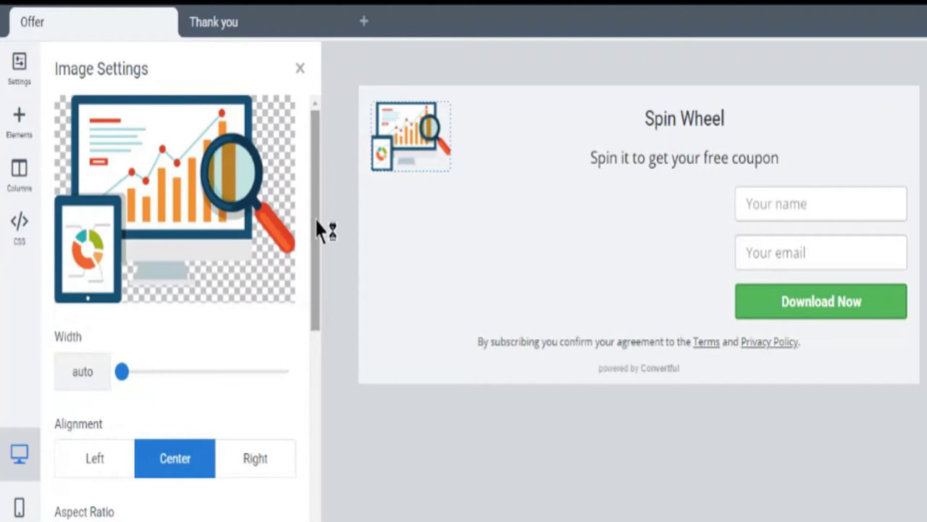
{"action": "scroll", "coordinate": [319, 304], "scroll_direction": "down", "scroll_amount": 3}
{"action": "scroll", "coordinate": [328, 218], "scroll_direction": "up", "scroll_amount": 3}
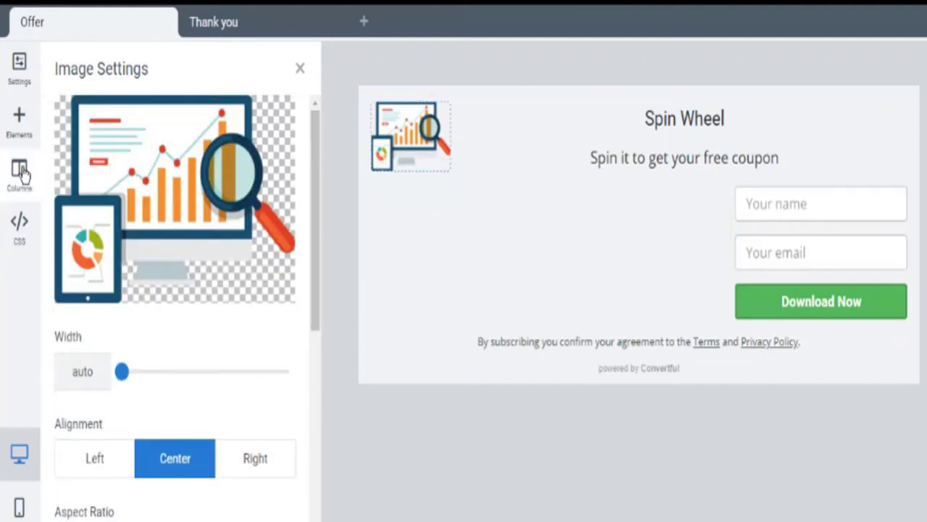
Step: Drag a Spin to Win wheel from Elements onto the canvas left of the form
{"action": "left_click", "coordinate": [20, 133]}
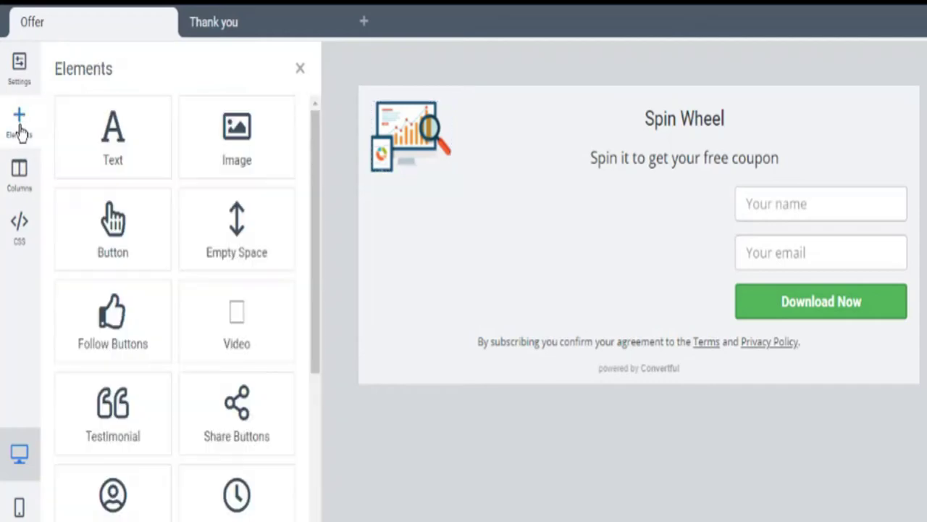
{"action": "scroll", "coordinate": [317, 376], "scroll_direction": "down", "scroll_amount": 1}
{"action": "scroll", "coordinate": [317, 380], "scroll_direction": "down", "scroll_amount": 3}
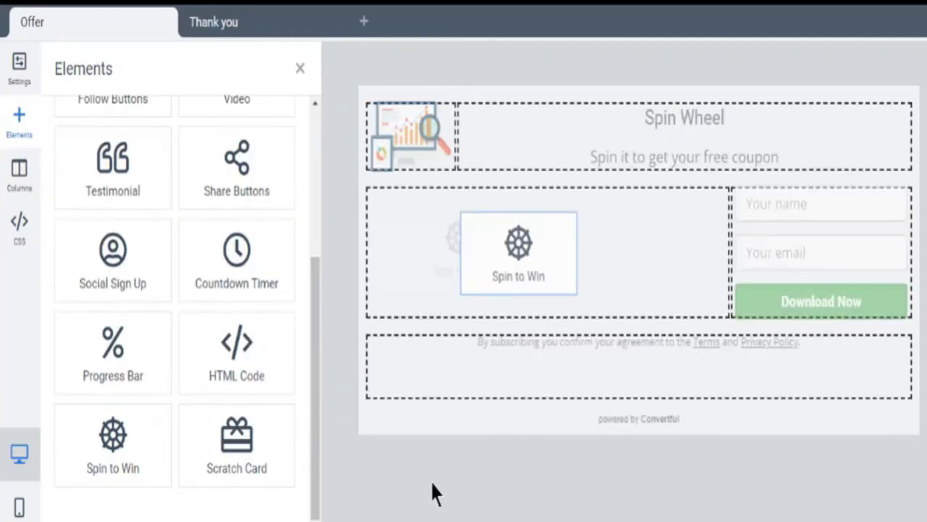
{"action": "left_click_drag", "start_coordinate": [181, 402], "coordinate": [431, 490]}
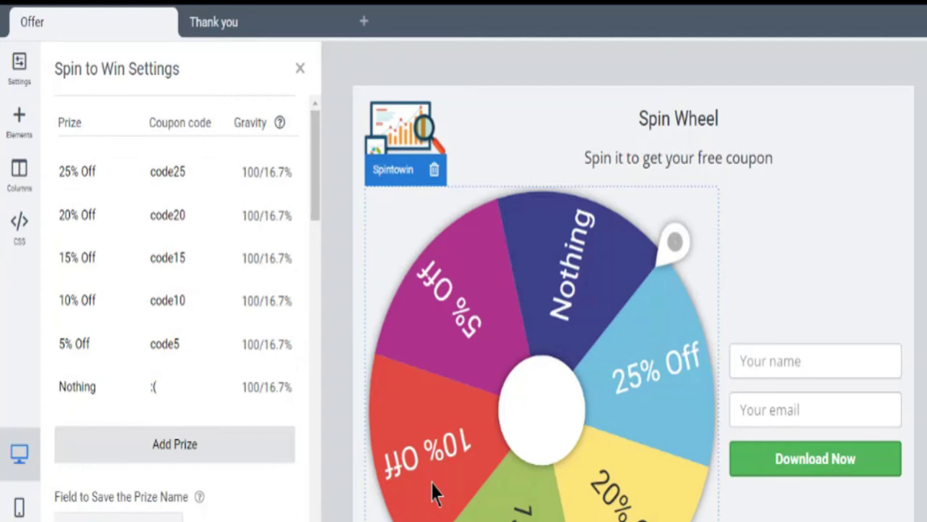
{"action": "scroll", "coordinate": [633, 289], "scroll_direction": "down", "scroll_amount": 2}
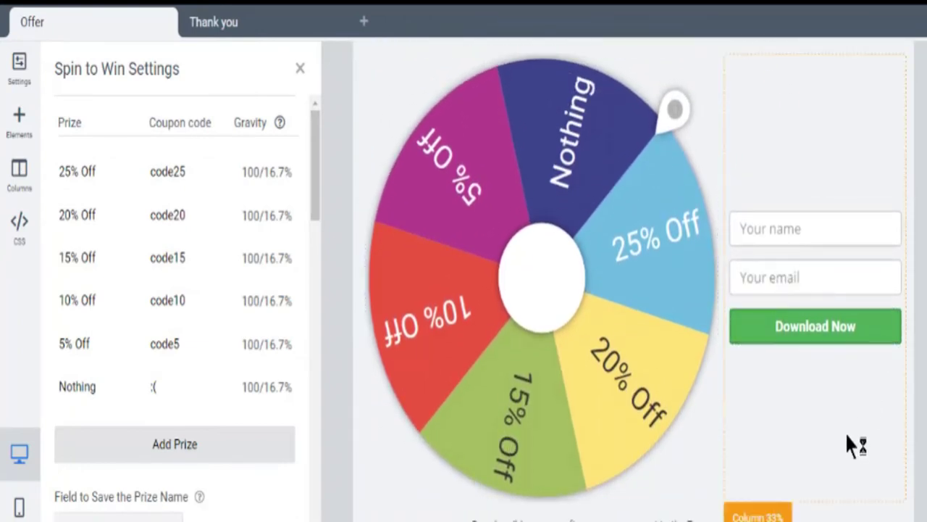
Step: Set the widget's Maximum Width to 560px and turn on Can Be Closed
{"action": "scroll", "coordinate": [552, 93], "scroll_direction": "up", "scroll_amount": 2}
{"action": "left_click", "coordinate": [552, 93]}
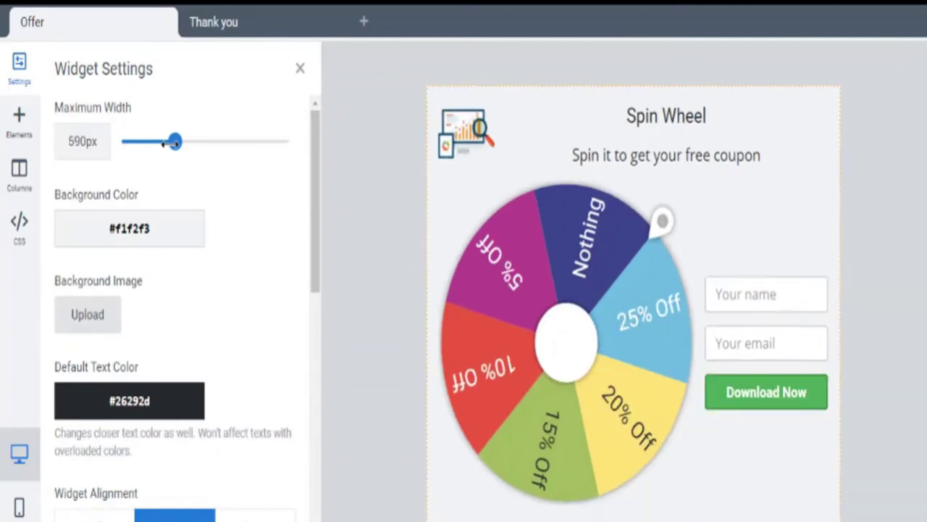
{"action": "left_click_drag", "start_coordinate": [214, 142], "coordinate": [170, 142]}
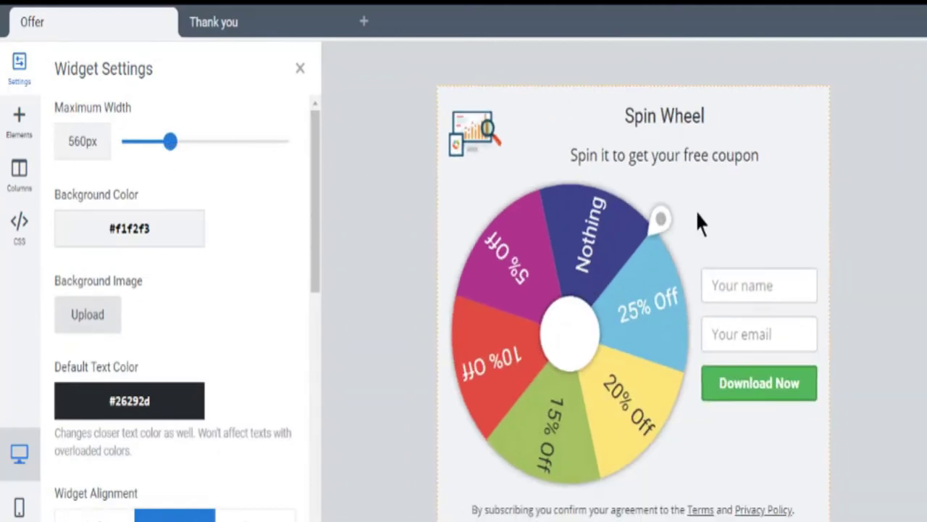
{"action": "scroll", "coordinate": [699, 222], "scroll_direction": "down", "scroll_amount": 1}
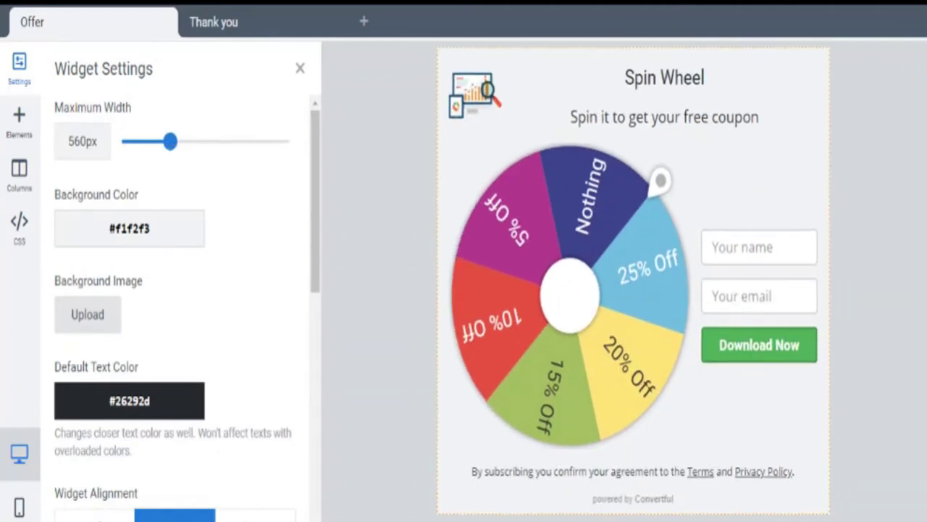
{"action": "left_click_drag", "start_coordinate": [316, 271], "coordinate": [323, 441]}
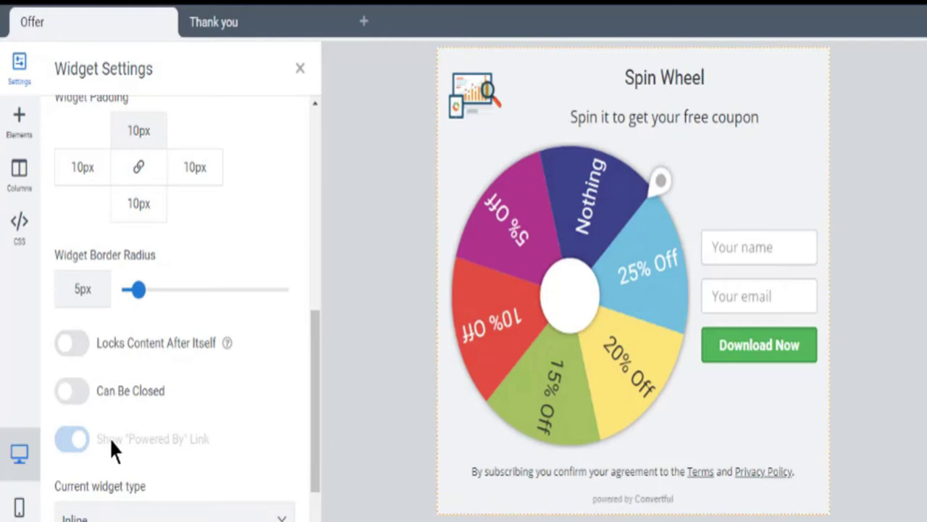
{"action": "left_click", "coordinate": [207, 397]}
{"action": "left_click_drag", "start_coordinate": [311, 390], "coordinate": [316, 478]}
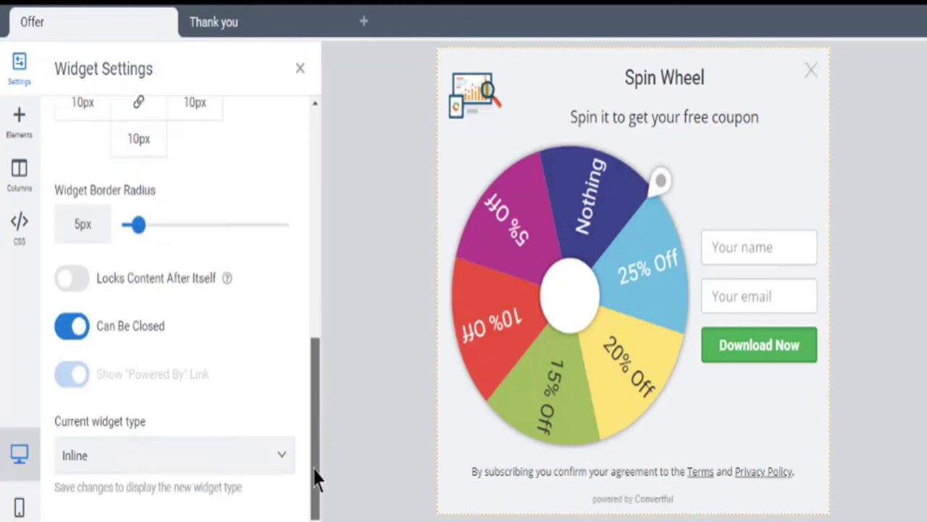
{"action": "left_click_drag", "start_coordinate": [319, 437], "coordinate": [313, 144]}
{"action": "mouse_move", "coordinate": [129, 228]}
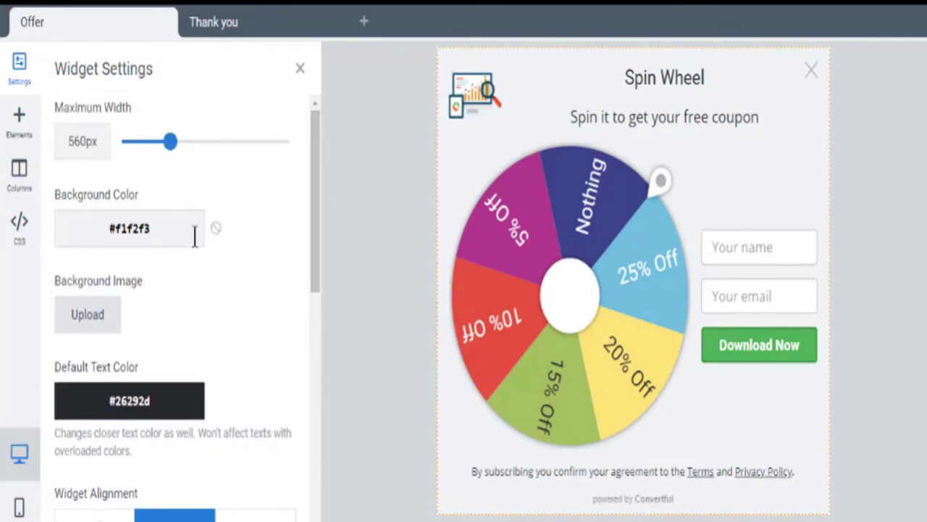
Step: Give the widget a pale greyish-blue background (#a5c6e8)
{"action": "left_click", "coordinate": [194, 236]}
{"action": "left_click", "coordinate": [146, 273]}
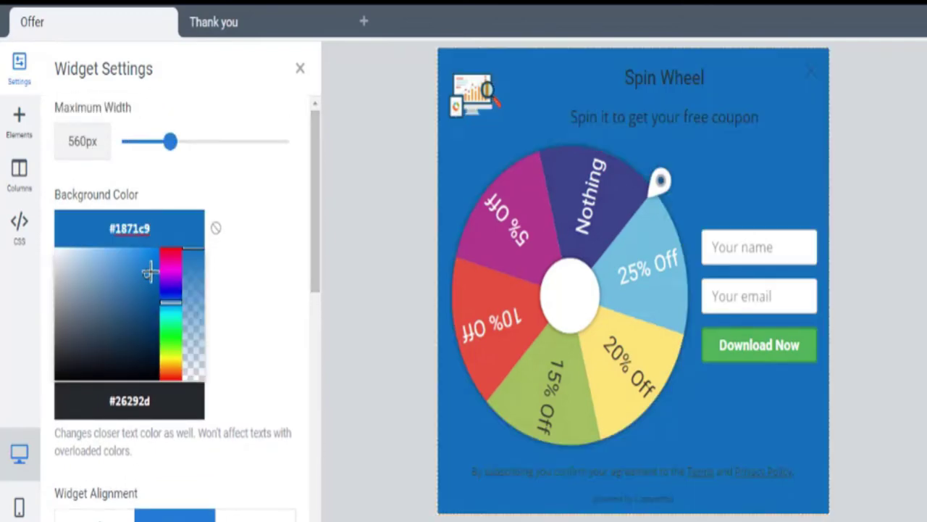
{"action": "left_click_drag", "start_coordinate": [147, 277], "coordinate": [98, 252]}
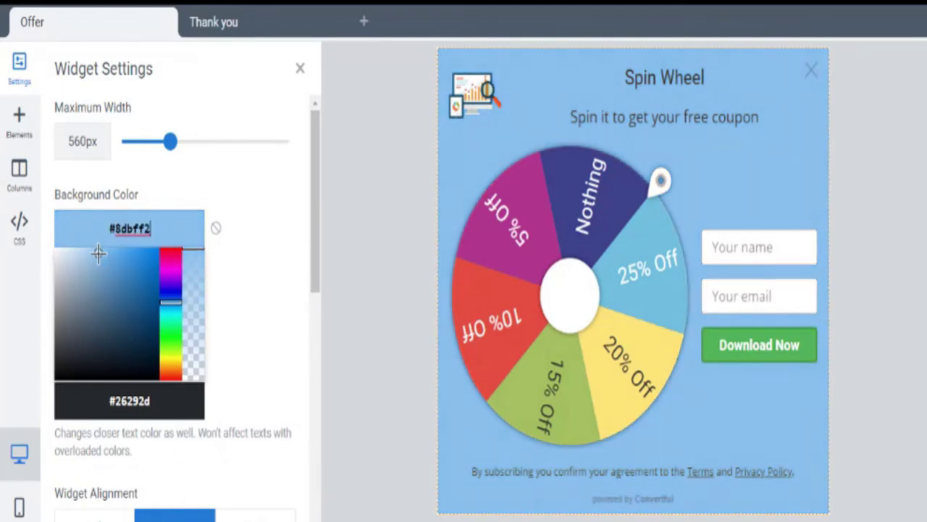
{"action": "left_click_drag", "start_coordinate": [99, 255], "coordinate": [87, 258]}
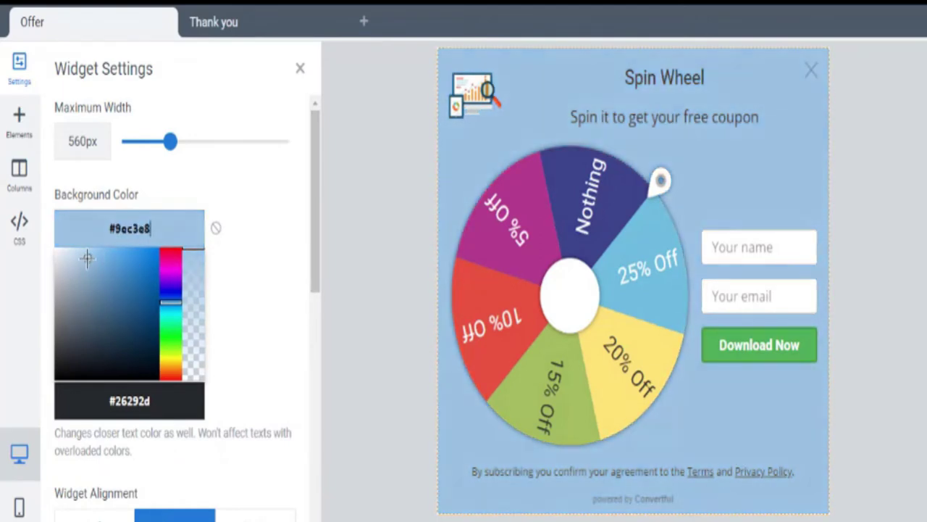
{"action": "left_click", "coordinate": [261, 281]}
{"action": "mouse_move", "coordinate": [474, 98]}
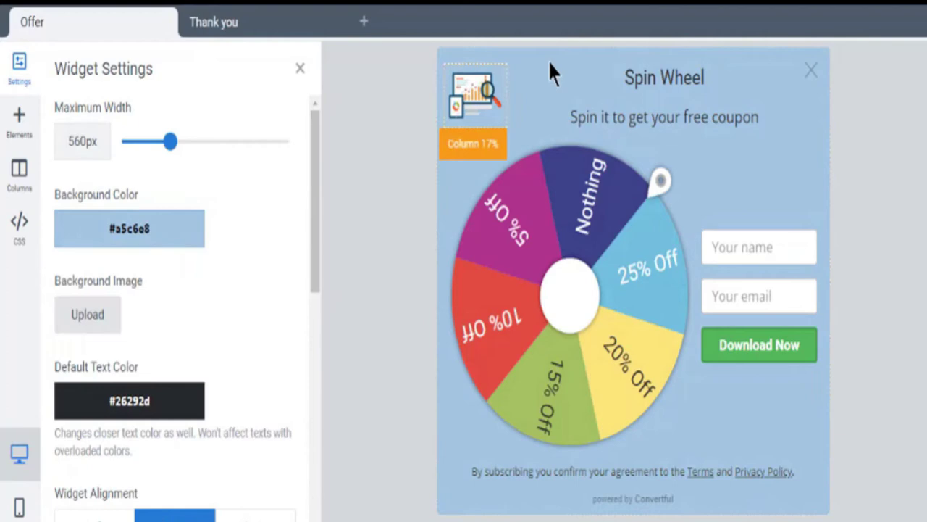
Step: Relabel the Download Now button 'Get Free Coupon' in bold
{"action": "left_click", "coordinate": [750, 120]}
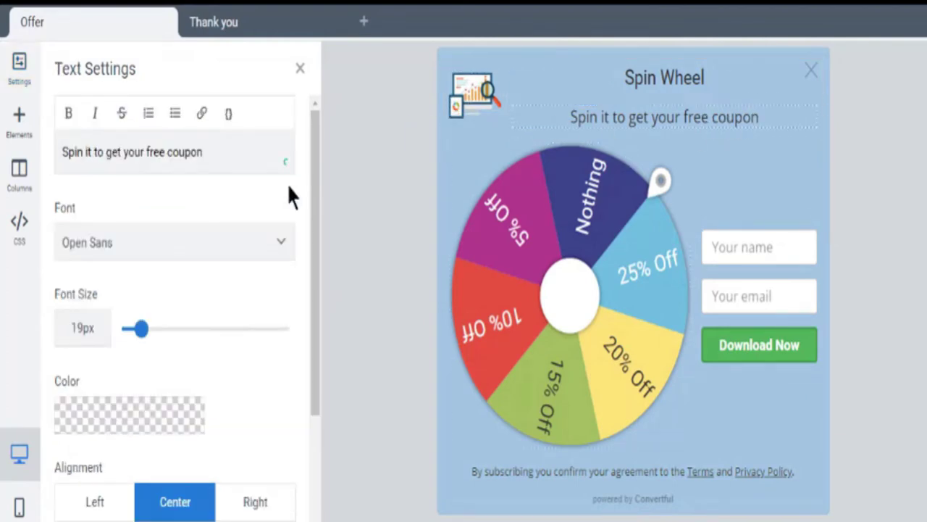
{"action": "left_click", "coordinate": [664, 78]}
{"action": "left_click", "coordinate": [783, 350]}
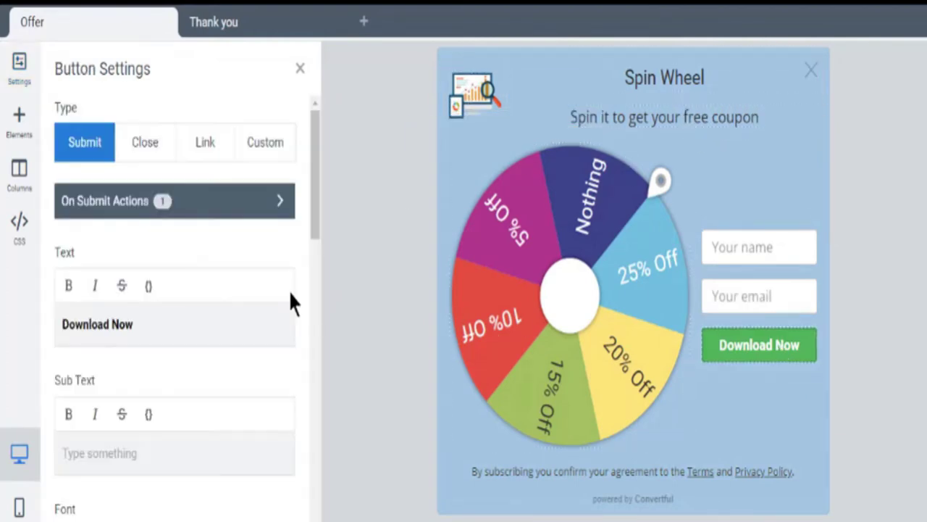
{"action": "mouse_move", "coordinate": [320, 155]}
{"action": "left_mouse_down"}
{"action": "mouse_move", "coordinate": [321, 311]}
{"action": "mouse_move", "coordinate": [319, 130]}
{"action": "mouse_move", "coordinate": [321, 173]}
{"action": "left_mouse_up"}
{"action": "left_click_drag", "start_coordinate": [137, 216], "coordinate": [66, 215]}
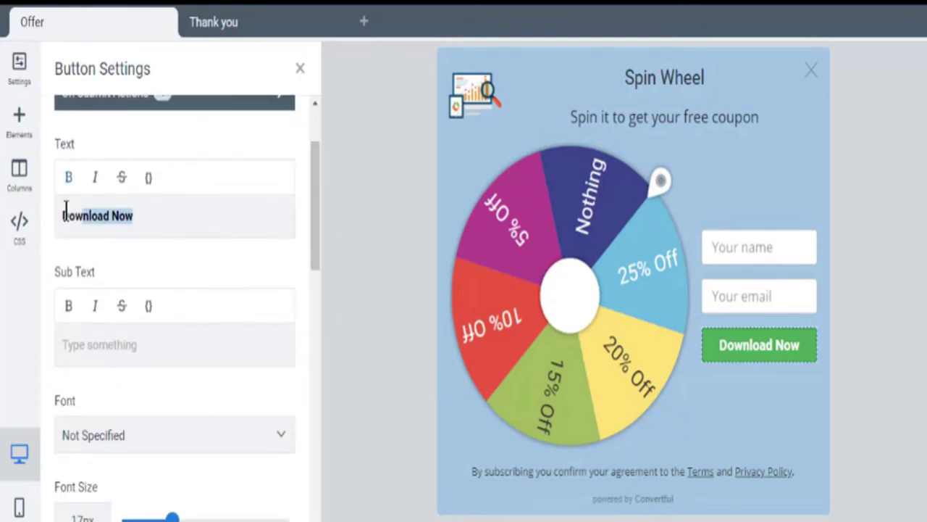
{"action": "type", "text": "Get Free Coupon"}
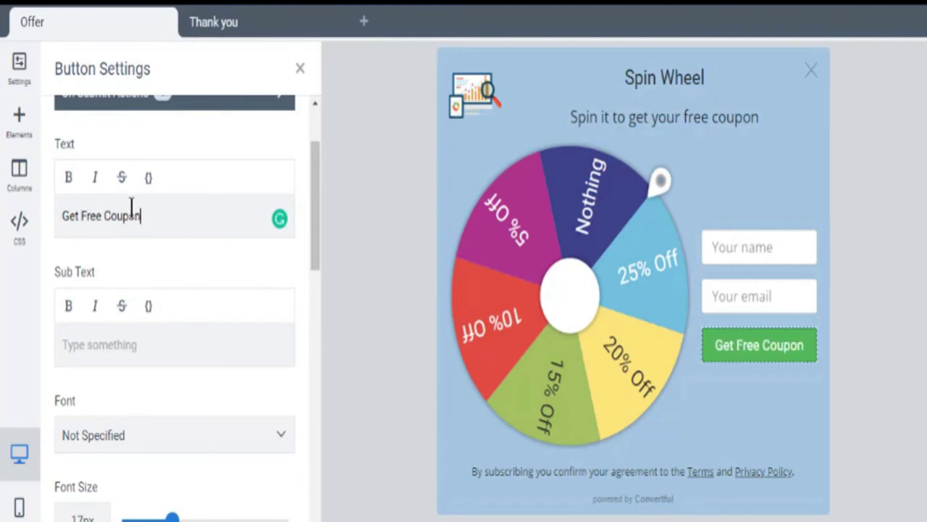
{"action": "triple_click", "coordinate": [131, 206]}
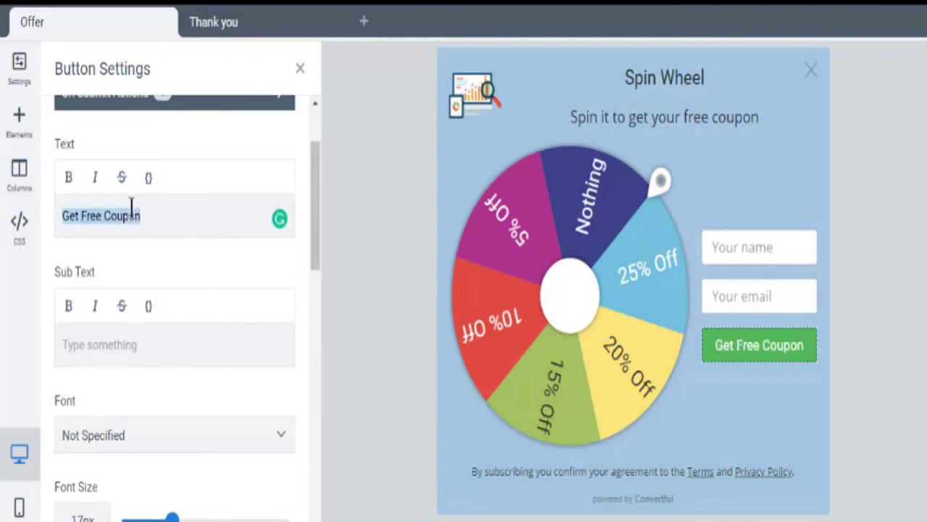
{"action": "left_click", "coordinate": [71, 178]}
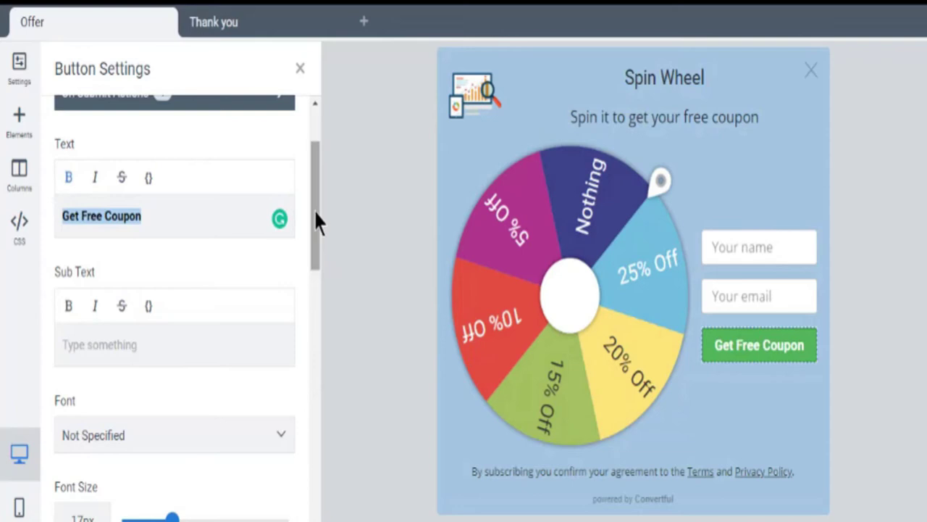
Step: Give the button near-black #0a0a0a text and a grey-blue #9495a6 background
{"action": "left_click_drag", "start_coordinate": [317, 223], "coordinate": [323, 382]}
{"action": "left_click", "coordinate": [72, 404]}
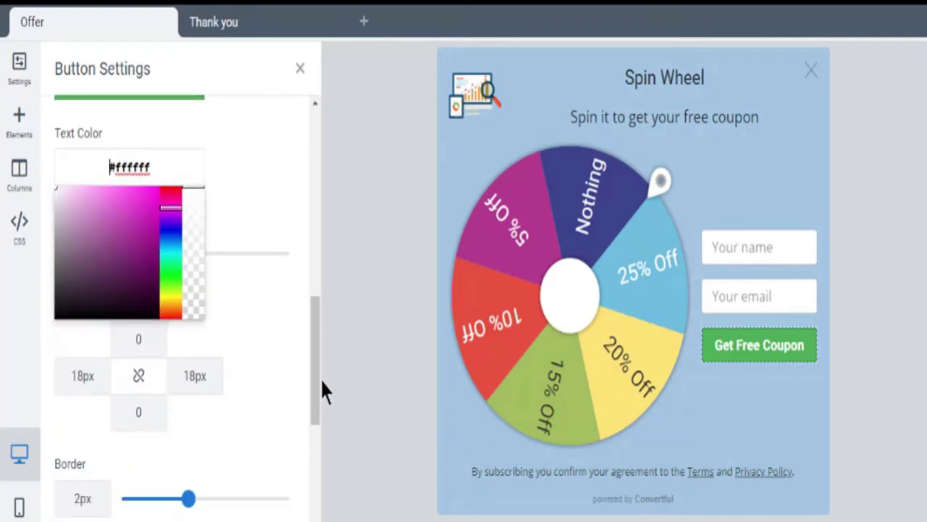
{"action": "left_click", "coordinate": [58, 313]}
{"action": "left_click", "coordinate": [287, 278]}
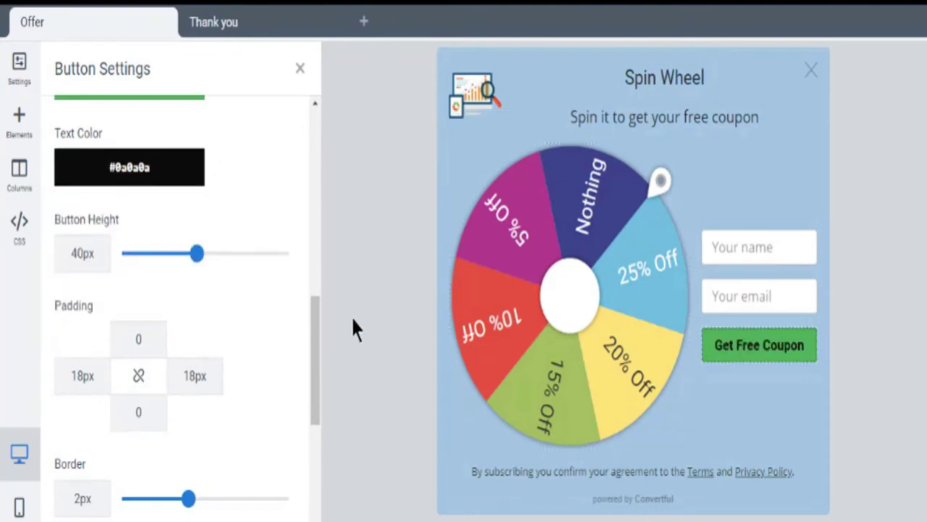
{"action": "scroll", "coordinate": [315, 325], "scroll_direction": "up", "scroll_amount": 5}
{"action": "left_click", "coordinate": [187, 279]}
{"action": "left_click", "coordinate": [69, 306]}
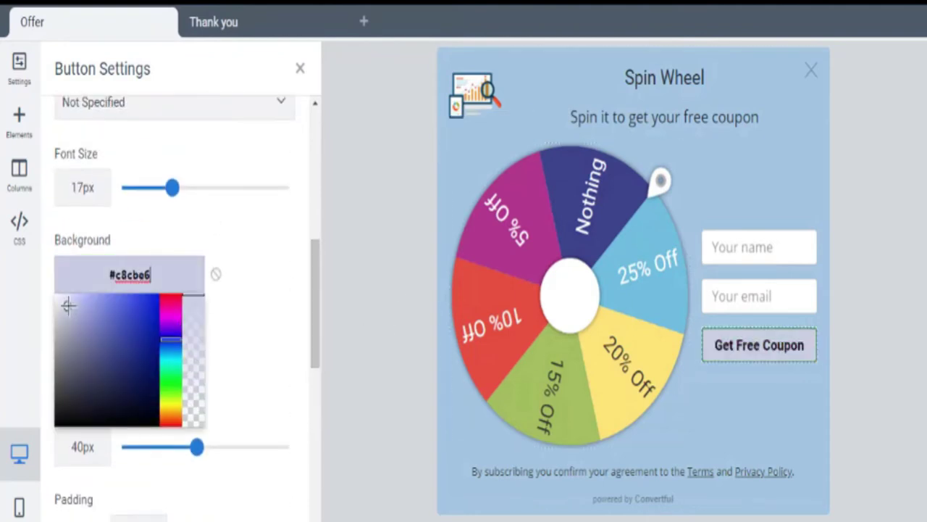
{"action": "mouse_move", "coordinate": [68, 306]}
{"action": "left_mouse_down"}
{"action": "mouse_move", "coordinate": [83, 323]}
{"action": "mouse_move", "coordinate": [66, 339]}
{"action": "left_mouse_up"}
{"action": "left_click", "coordinate": [232, 311]}
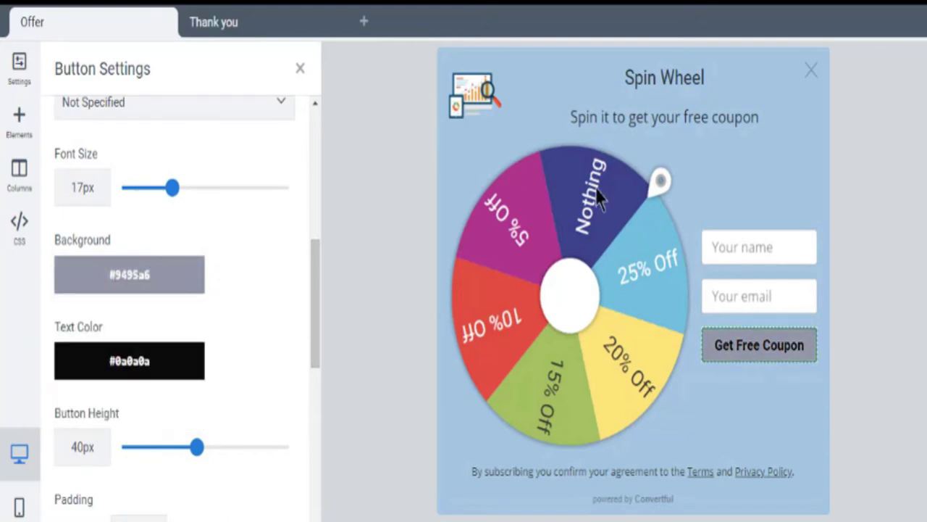
{"action": "left_click", "coordinate": [620, 332]}
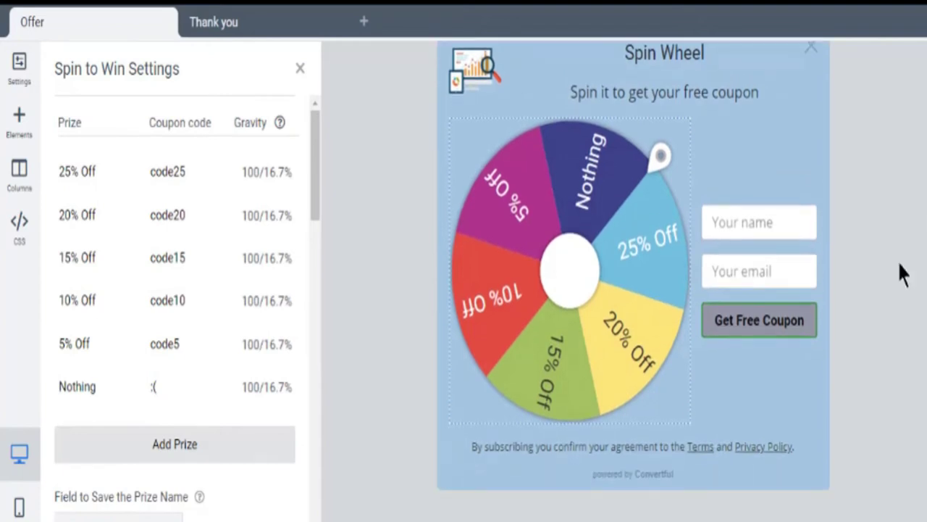
Step: Review the wheel's prize names and coupon codes in Spin to Win Settings, leaving them unchanged
{"action": "scroll", "coordinate": [314, 252], "scroll_direction": "down", "scroll_amount": 2}
{"action": "scroll", "coordinate": [315, 253], "scroll_direction": "down", "scroll_amount": 3}
{"action": "scroll", "coordinate": [319, 182], "scroll_direction": "up", "scroll_amount": 5}
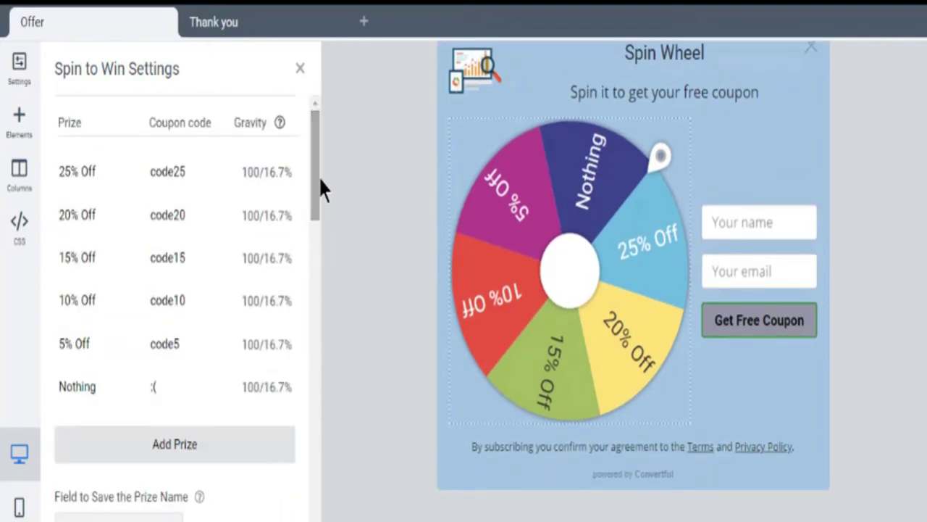
{"action": "double_click", "coordinate": [100, 171]}
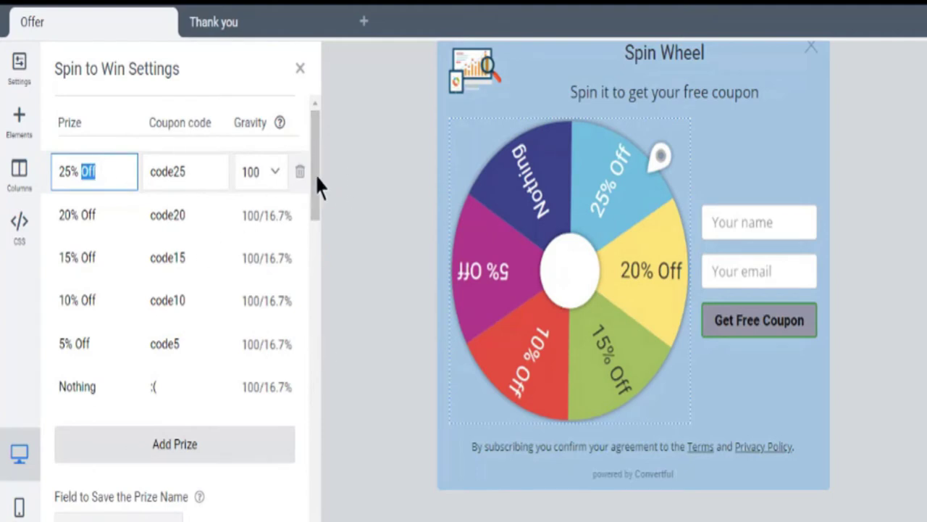
{"action": "scroll", "coordinate": [316, 242], "scroll_direction": "down", "scroll_amount": 5}
{"action": "scroll", "coordinate": [316, 242], "scroll_direction": "up", "scroll_amount": 2}
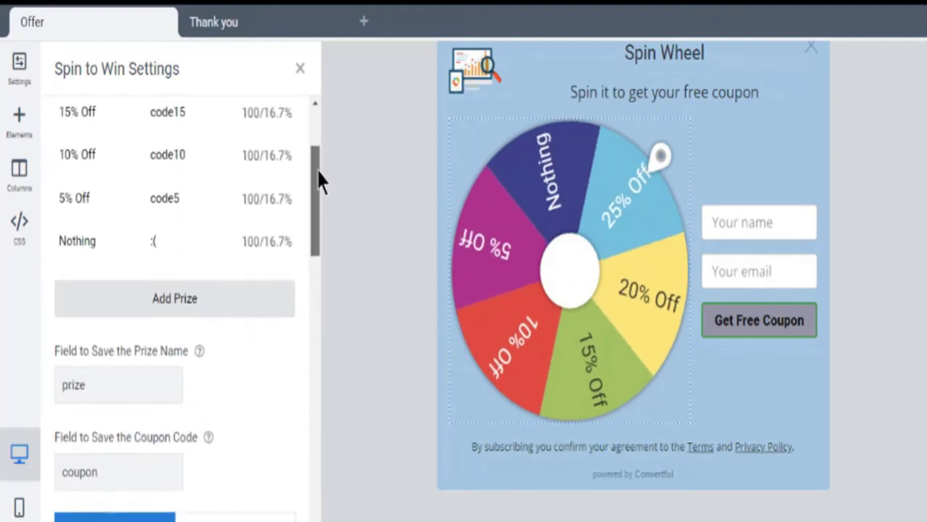
{"action": "scroll", "coordinate": [317, 181], "scroll_direction": "up", "scroll_amount": 3}
{"action": "mouse_move", "coordinate": [317, 116]}
{"action": "left_mouse_down"}
{"action": "mouse_move", "coordinate": [322, 327]}
{"action": "mouse_move", "coordinate": [330, 88]}
{"action": "left_mouse_up"}
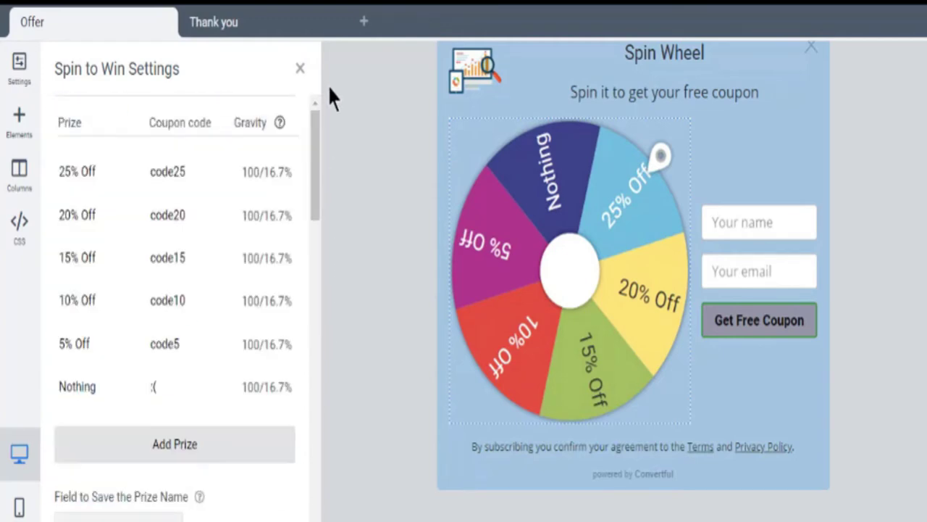
Step: On the Thank you screen, change the heading to 'Congratulations!'
{"action": "left_click", "coordinate": [215, 38]}
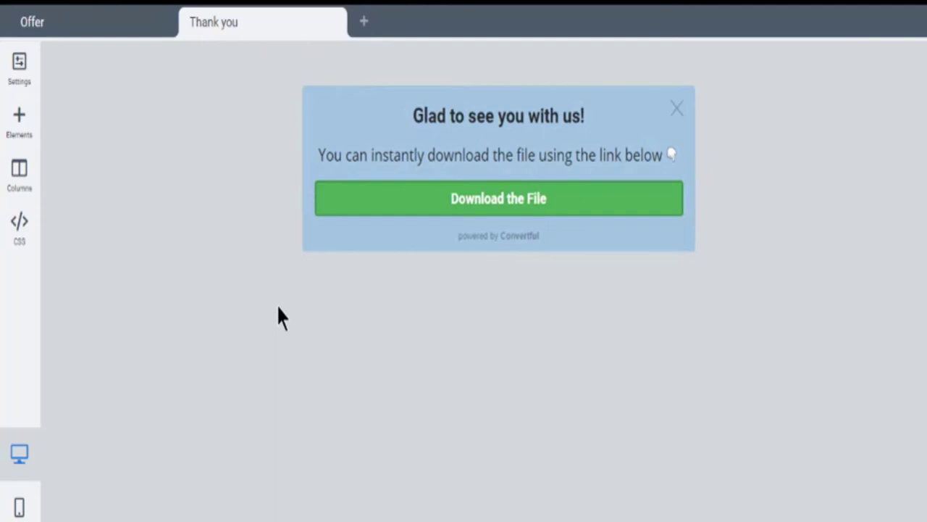
{"action": "left_click", "coordinate": [507, 123]}
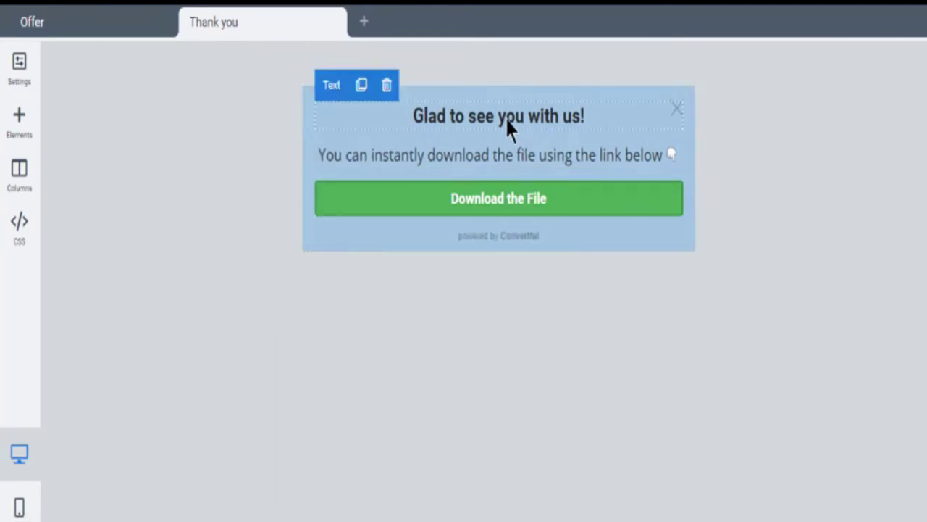
{"action": "left_click", "coordinate": [505, 117]}
{"action": "left_click", "coordinate": [172, 152]}
{"action": "key", "text": "BackSpace"}
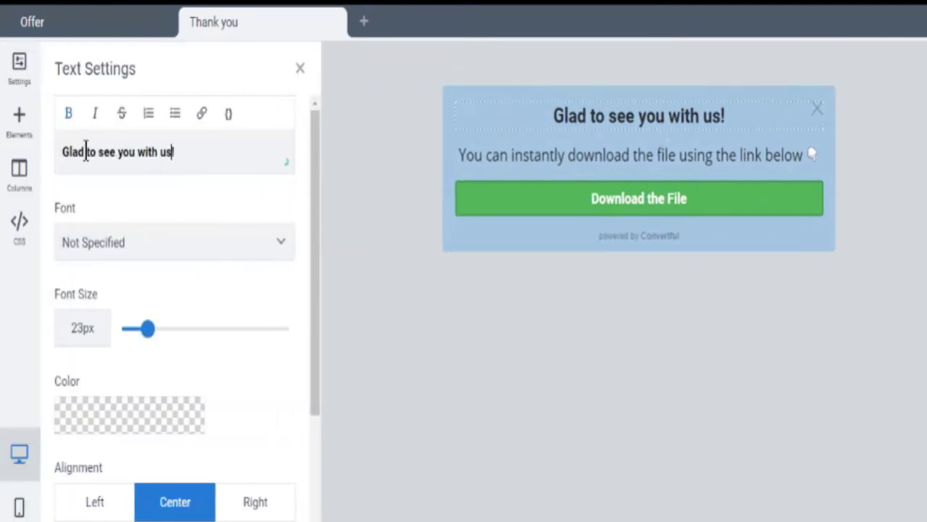
{"action": "key", "text": "ctrl+a"}
{"action": "type", "text": "Congratula"}
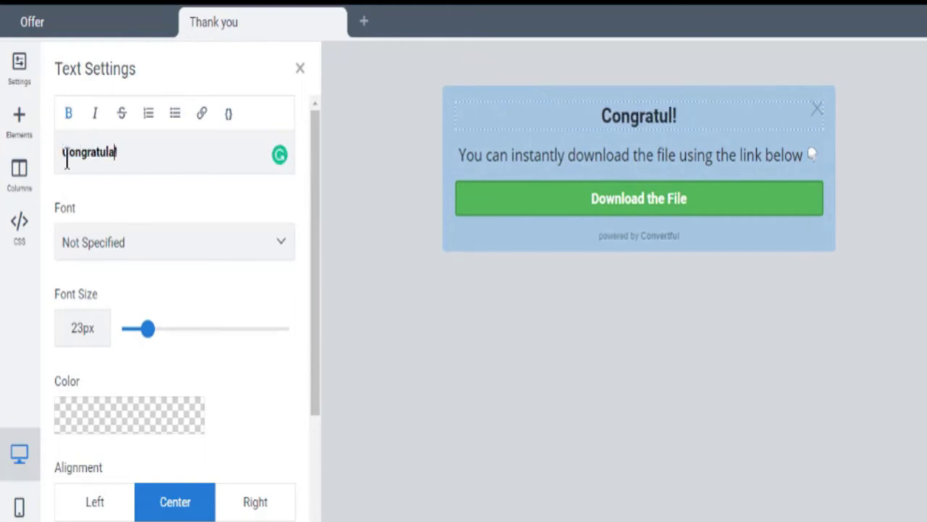
{"action": "type", "text": "tions"}
Step: Start rewording the paragraph to 'Find the free coupon by using the link below'
{"action": "left_click", "coordinate": [594, 156]}
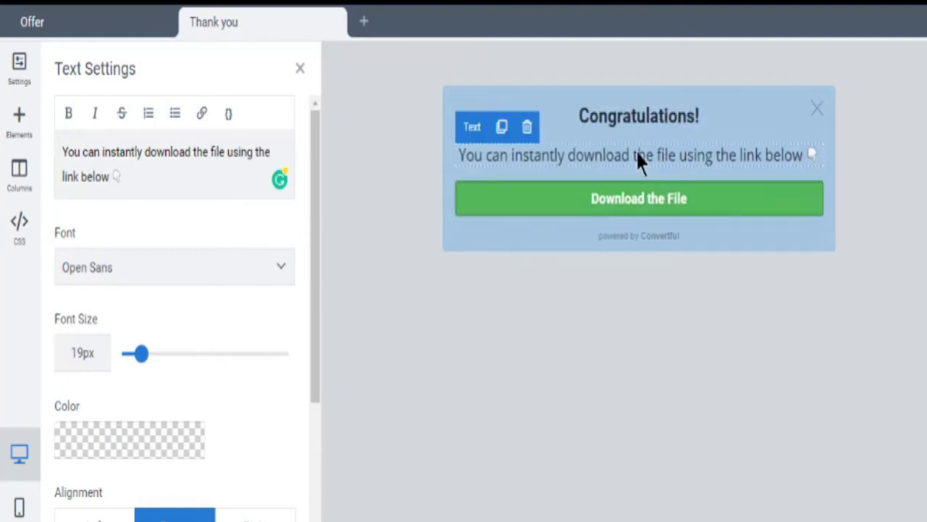
{"action": "left_click_drag", "start_coordinate": [254, 151], "coordinate": [58, 153]}
{"action": "type", "text": "F"}
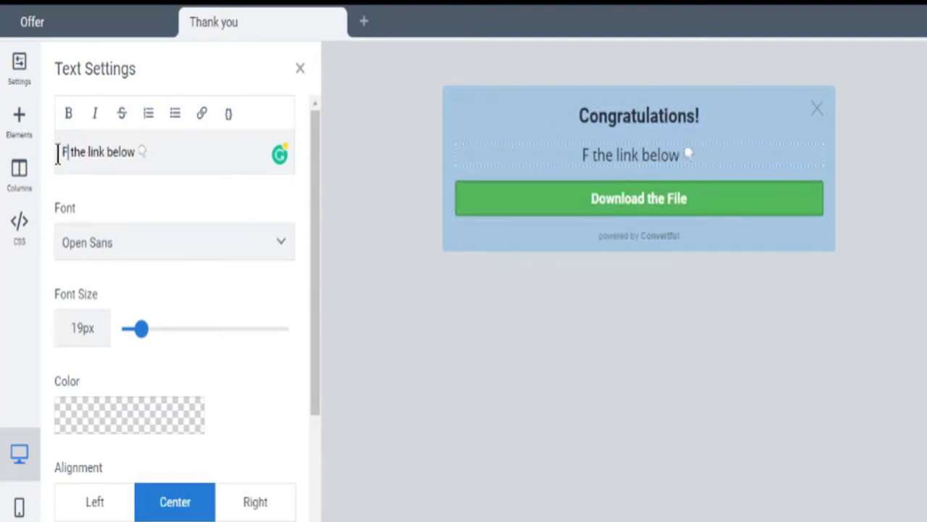
{"action": "type", "text": "ind the free "}
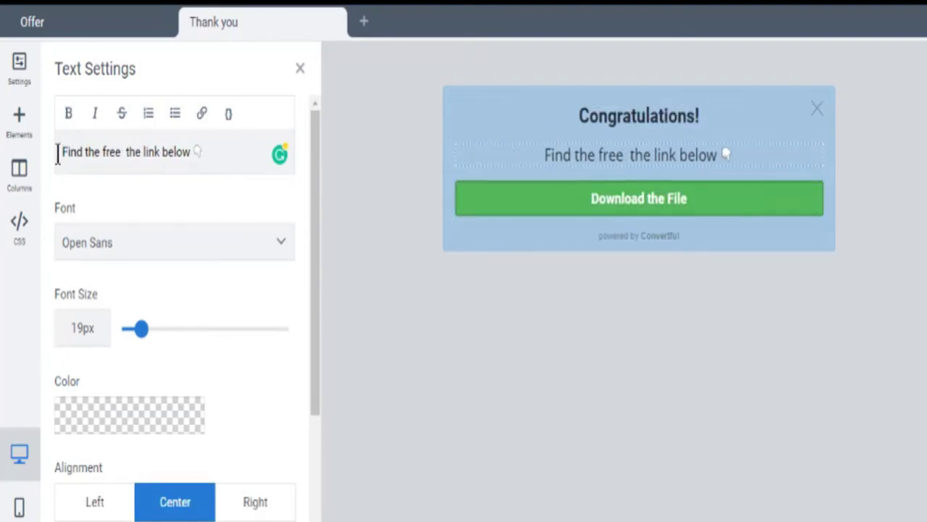
{"action": "type", "text": "coupon by usi"}
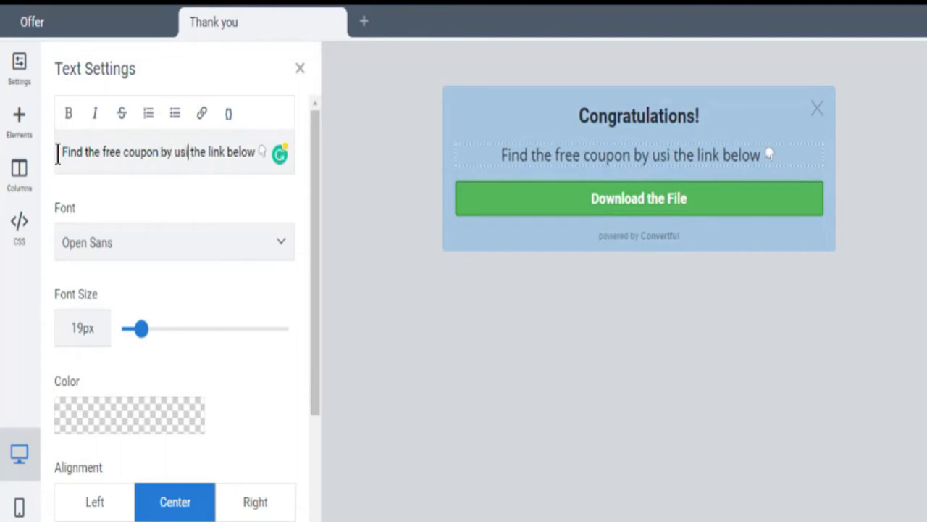
{"action": "type", "text": "ng"}
Step: Change the Thank you button text to 'Coupon : {coupon}' using the merge tag
{"action": "left_click", "coordinate": [820, 210]}
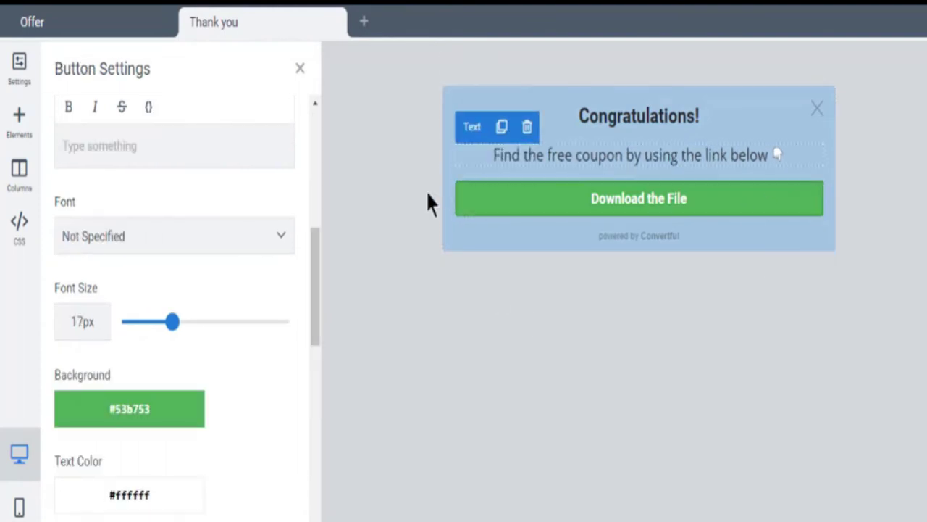
{"action": "mouse_move", "coordinate": [316, 263]}
{"action": "left_mouse_down"}
{"action": "mouse_move", "coordinate": [318, 131]}
{"action": "mouse_move", "coordinate": [311, 182]}
{"action": "left_mouse_up"}
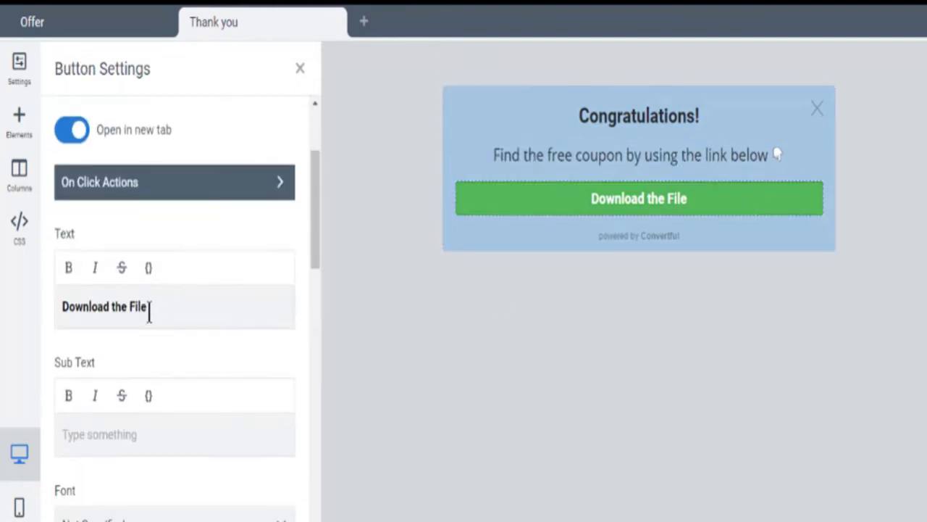
{"action": "left_click_drag", "start_coordinate": [151, 306], "coordinate": [59, 306]}
{"action": "type", "text": "Coupon"}
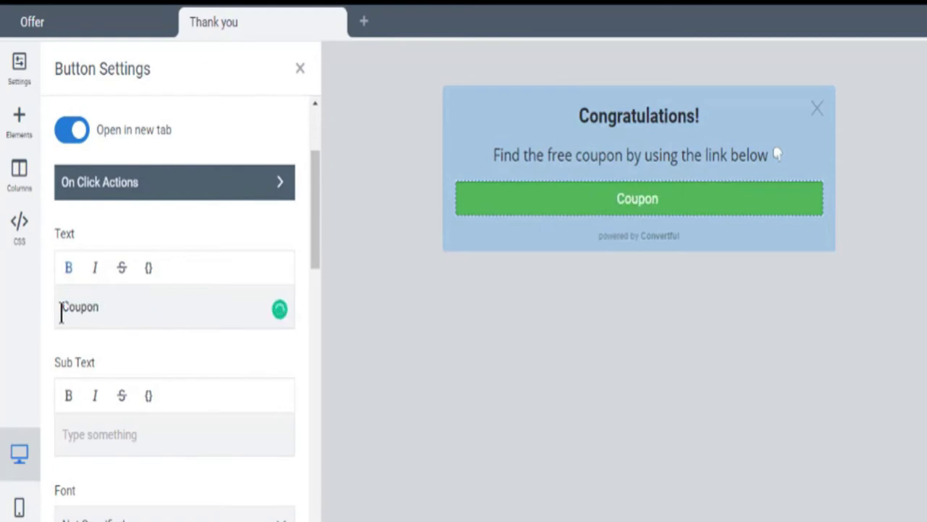
{"action": "type", "text": " :"}
{"action": "left_click_drag", "start_coordinate": [317, 247], "coordinate": [321, 265]}
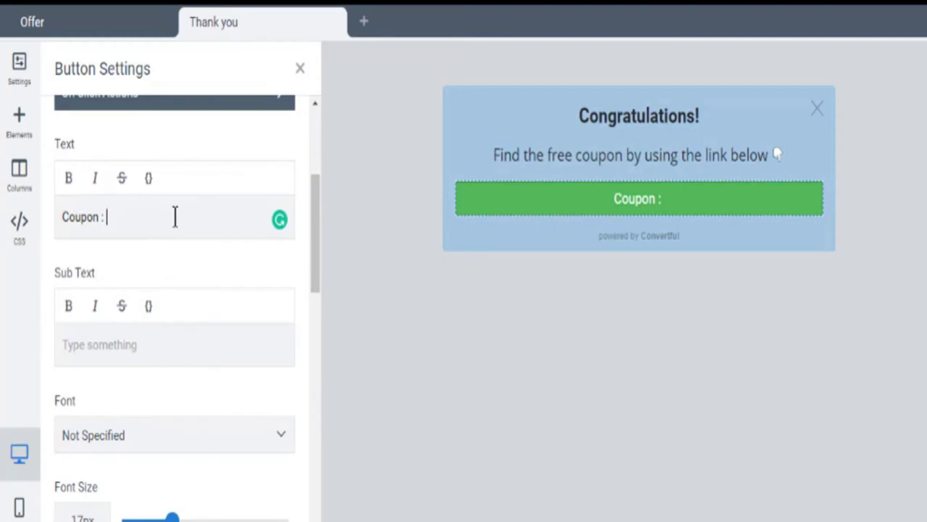
{"action": "left_click", "coordinate": [149, 181]}
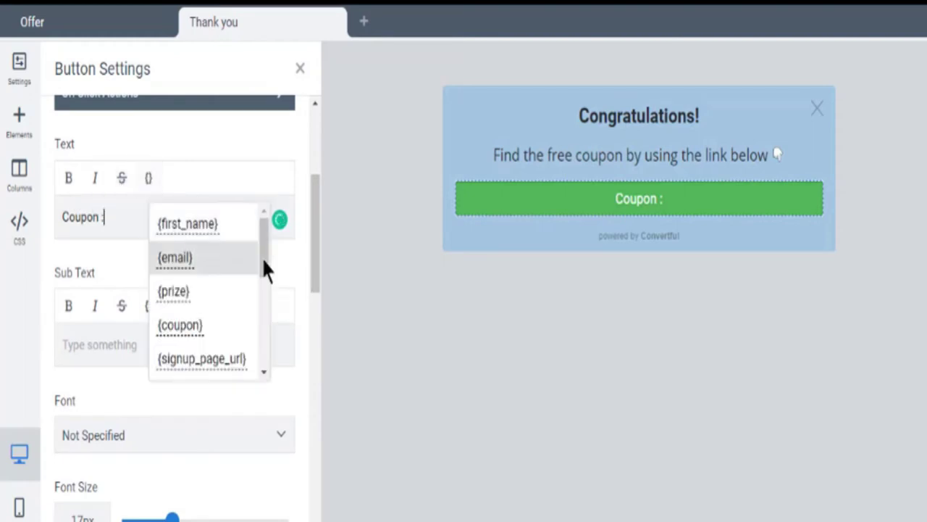
{"action": "left_click", "coordinate": [246, 326]}
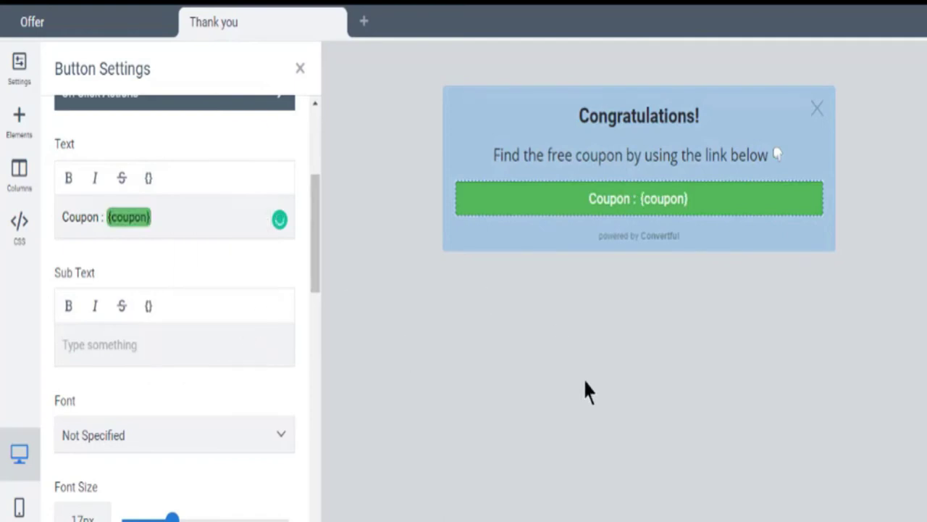
Step: Set the button background to bright red (#c91a1a)
{"action": "left_click_drag", "start_coordinate": [314, 251], "coordinate": [317, 350]}
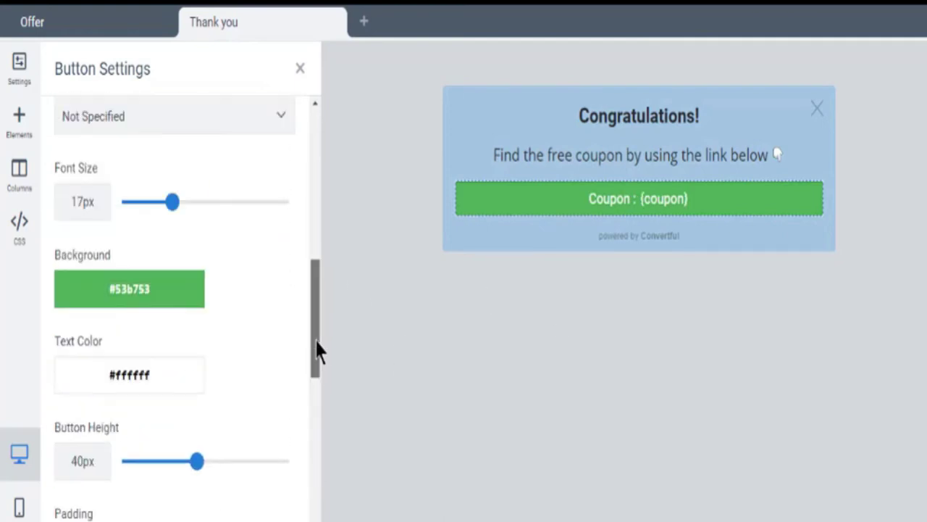
{"action": "left_click", "coordinate": [181, 296]}
{"action": "left_click_drag", "start_coordinate": [170, 353], "coordinate": [171, 307]}
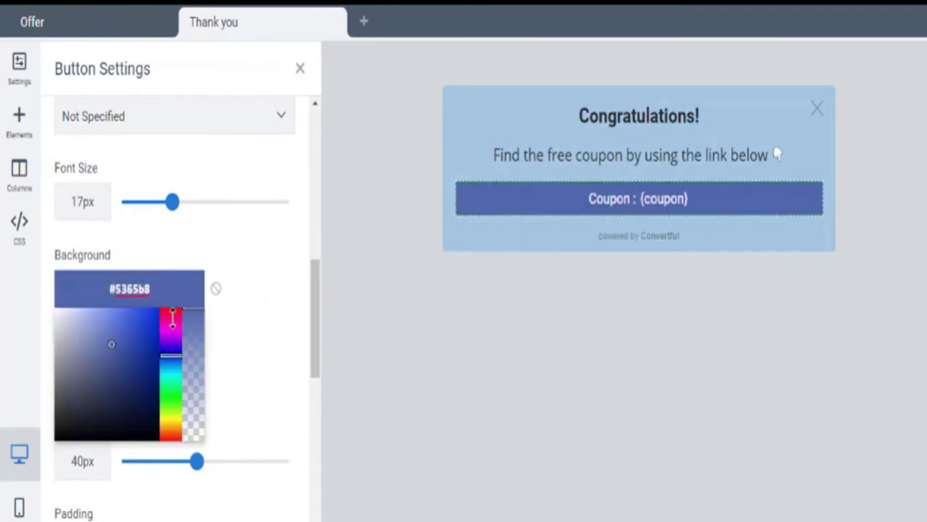
{"action": "left_click", "coordinate": [145, 333]}
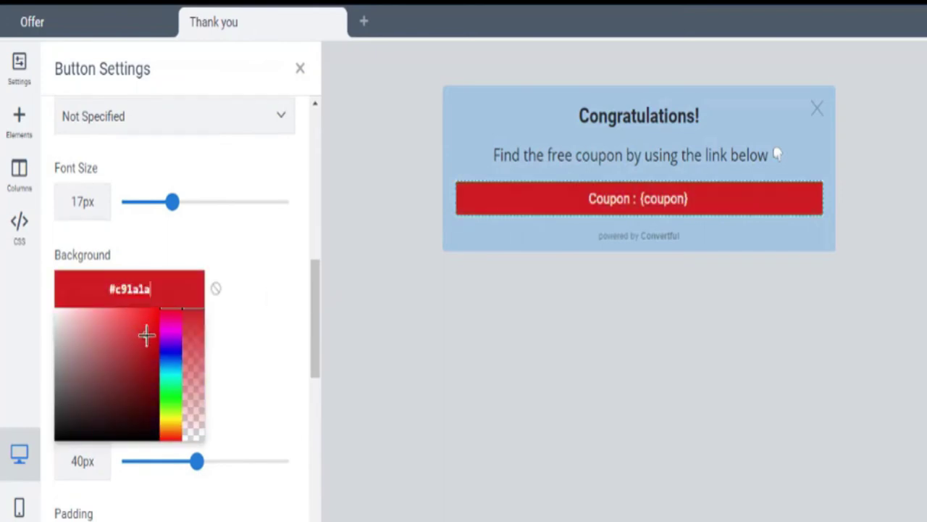
{"action": "left_click", "coordinate": [254, 406]}
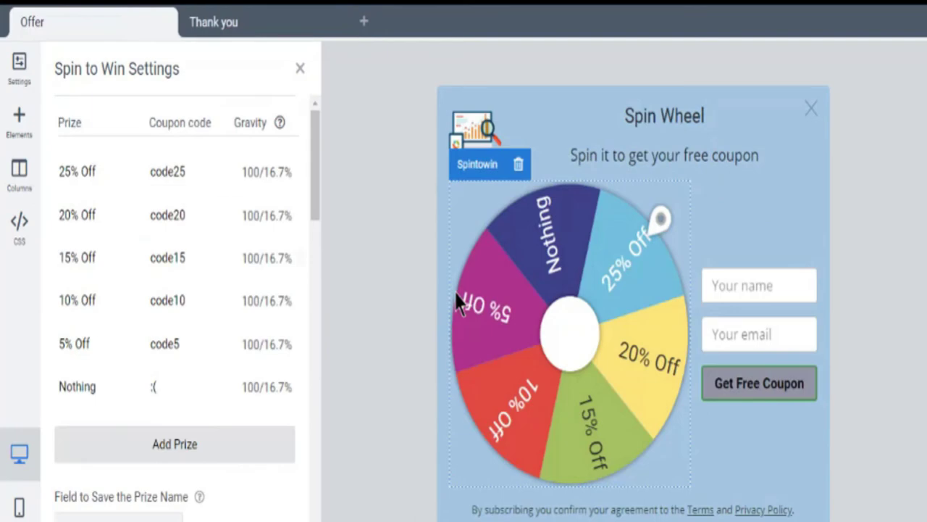
Step: Add a 'Go to a widget screen' submit action on the Get Free Coupon button targeting Thank you
{"action": "left_click", "coordinate": [770, 397]}
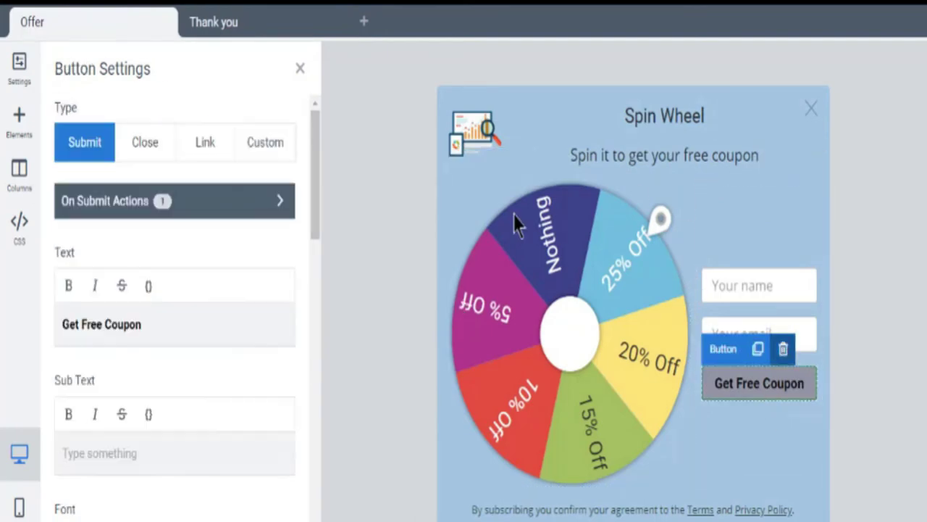
{"action": "left_click", "coordinate": [179, 208]}
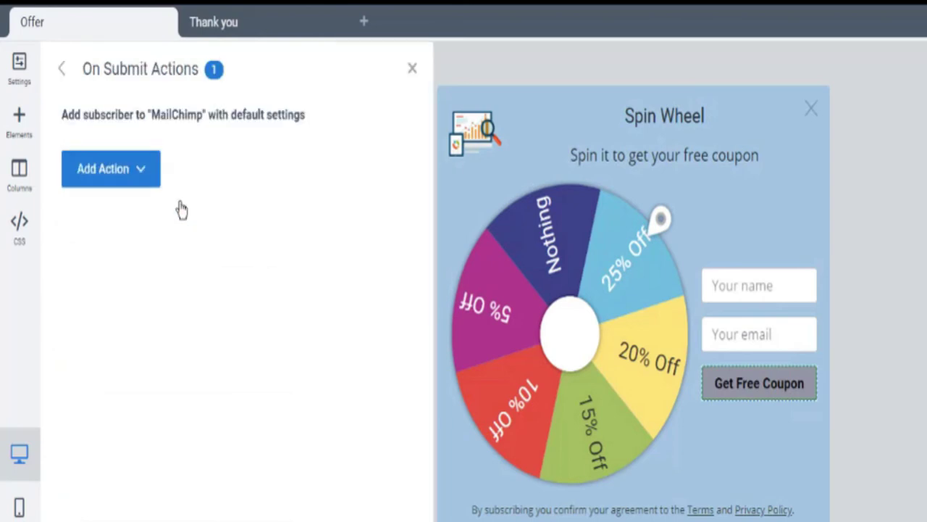
{"action": "left_click", "coordinate": [141, 174]}
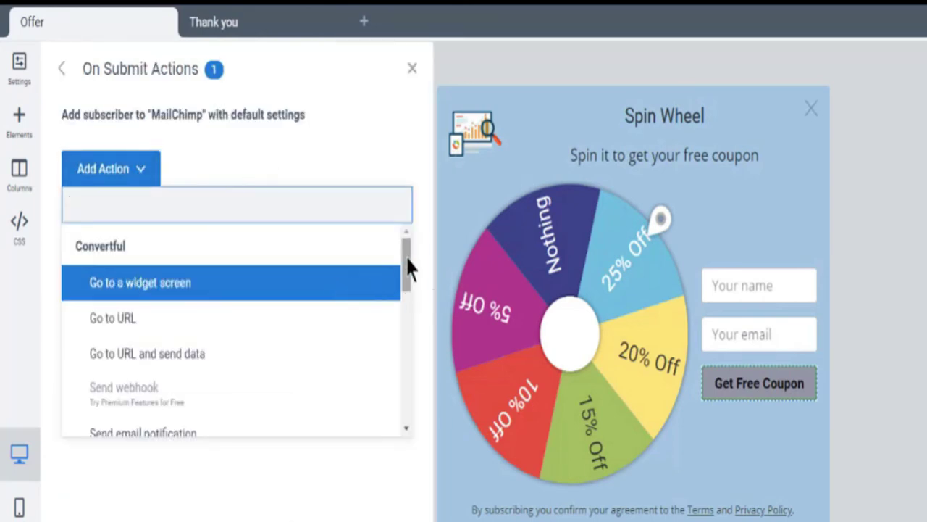
{"action": "mouse_move", "coordinate": [408, 259]}
{"action": "left_mouse_down"}
{"action": "mouse_move", "coordinate": [408, 408]}
{"action": "mouse_move", "coordinate": [408, 259]}
{"action": "left_mouse_up"}
{"action": "left_click", "coordinate": [340, 287]}
{"action": "left_click", "coordinate": [303, 192]}
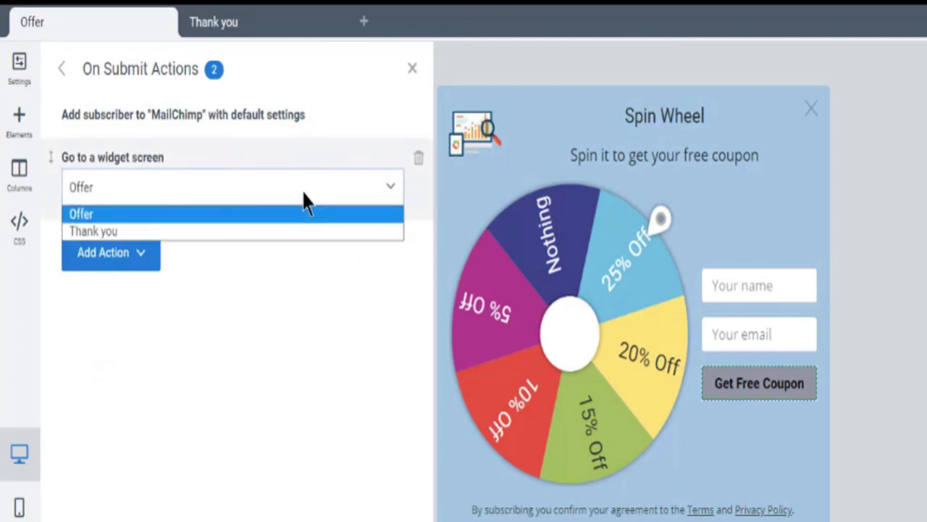
{"action": "left_click", "coordinate": [284, 240]}
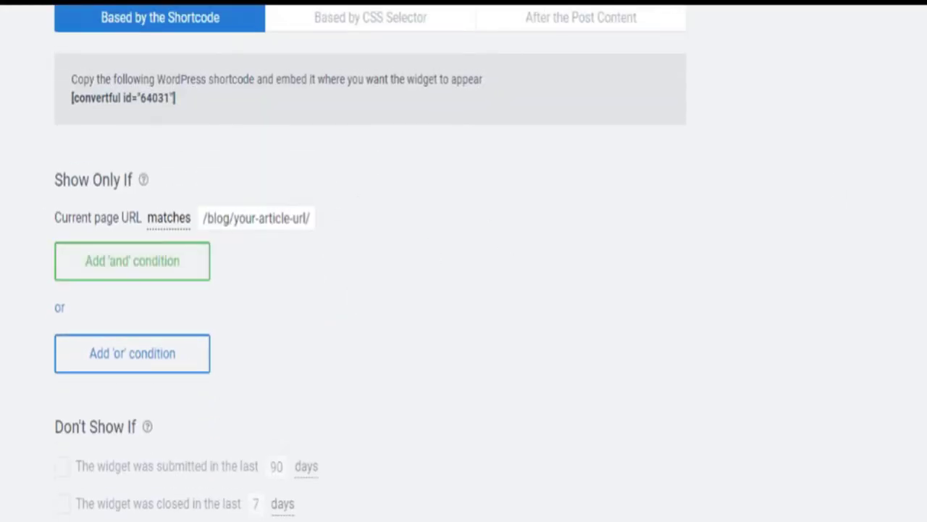
Step: Hide the widget from visitors who submitted in the last 90 days or closed it in the last 7
{"action": "scroll", "coordinate": [156, 291], "scroll_direction": "down", "scroll_amount": 3}
{"action": "left_click", "coordinate": [61, 261]}
{"action": "left_click", "coordinate": [61, 297]}
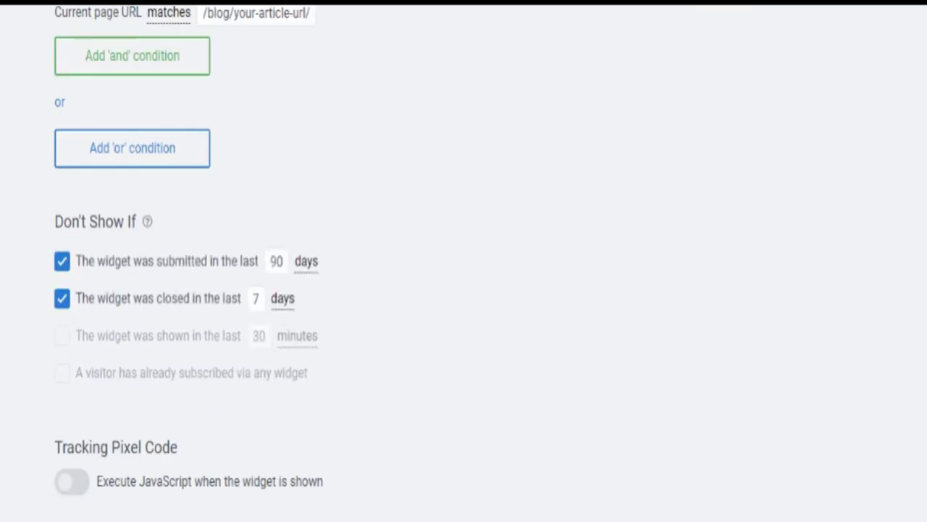
Step: Copy the widget's shortcode and save the changes
{"action": "left_click_drag", "start_coordinate": [105, 289], "coordinate": [266, 294]}
{"action": "left_click", "coordinate": [265, 295]}
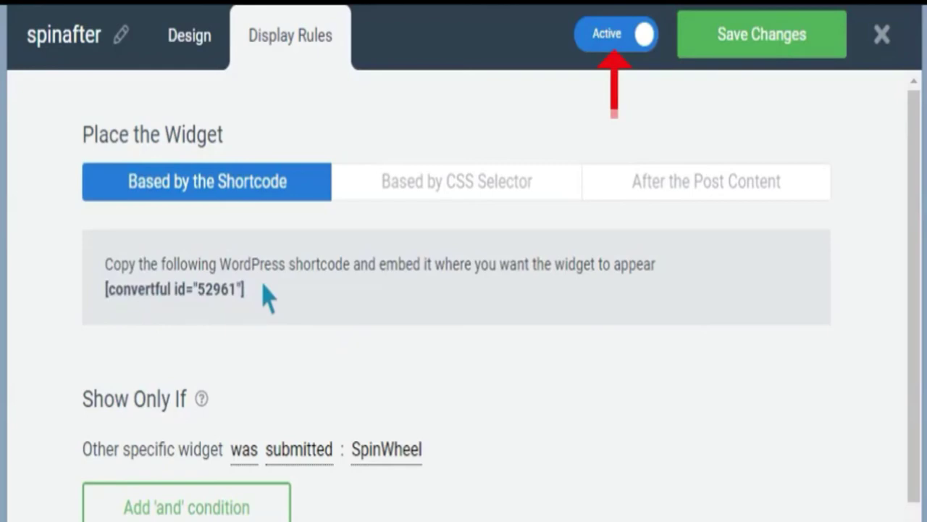
{"action": "left_click", "coordinate": [787, 55]}
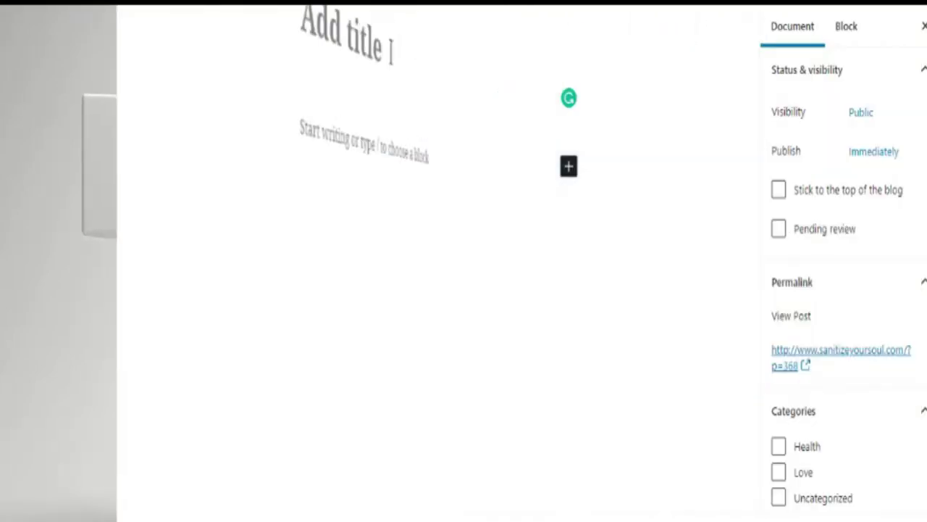
Step: Title the post 'Test Spin Wheel' and paste [convertful id="64031"] into a new Shortcode block
{"action": "type", "text": "Test "}
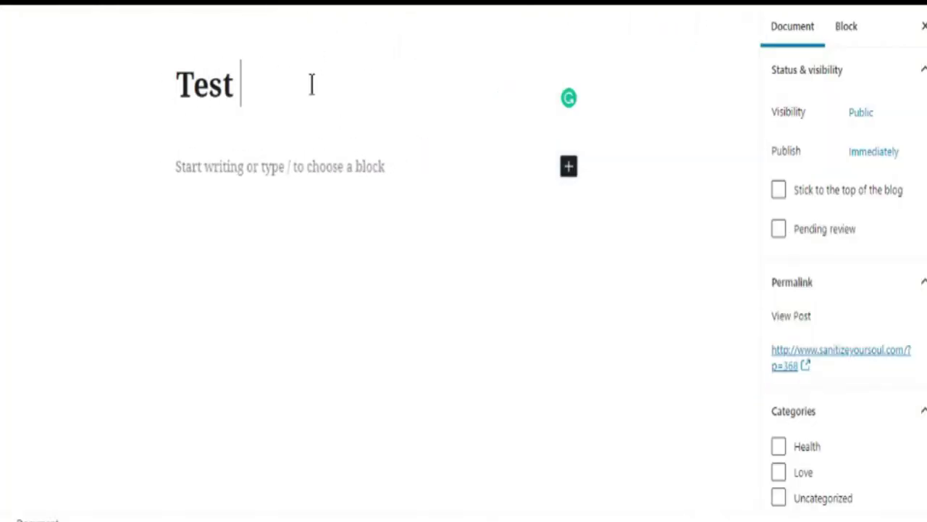
{"action": "type", "text": "Spin W"}
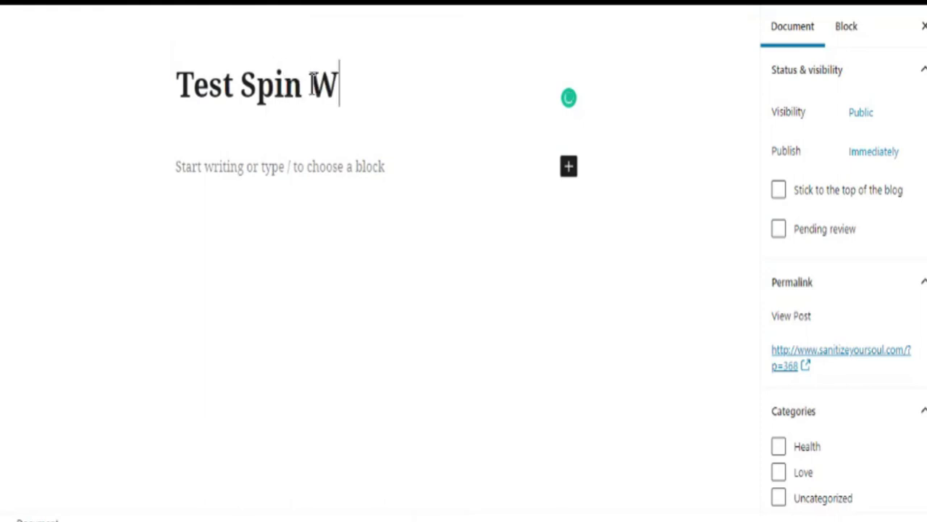
{"action": "type", "text": "heel"}
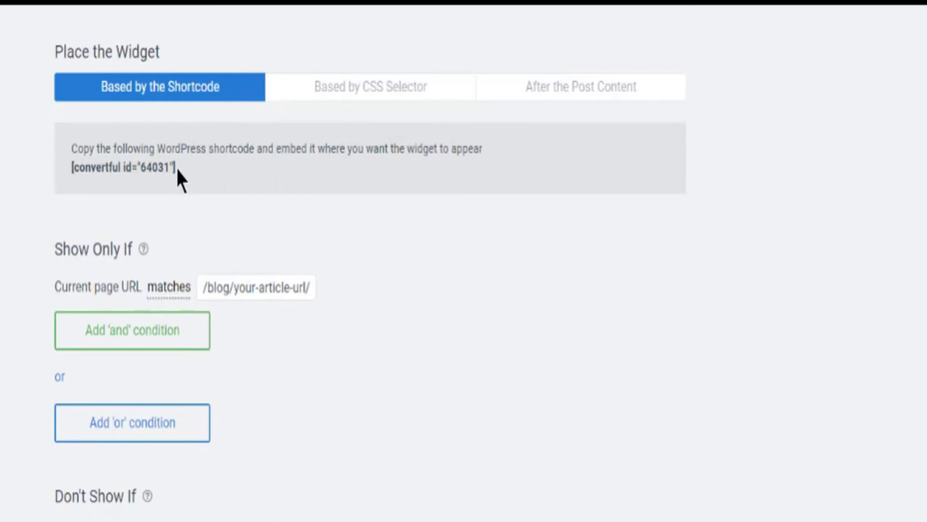
{"action": "left_click_drag", "start_coordinate": [176, 167], "coordinate": [76, 168]}
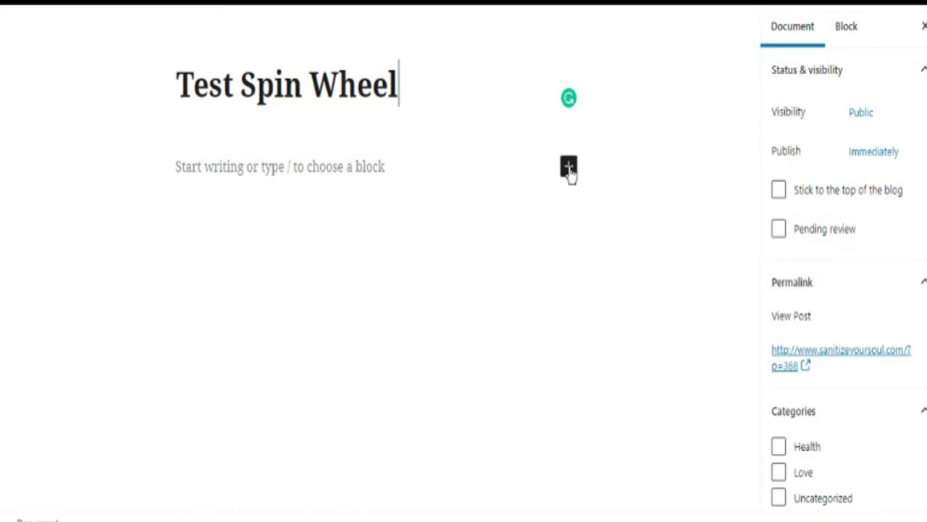
{"action": "left_click", "coordinate": [569, 168]}
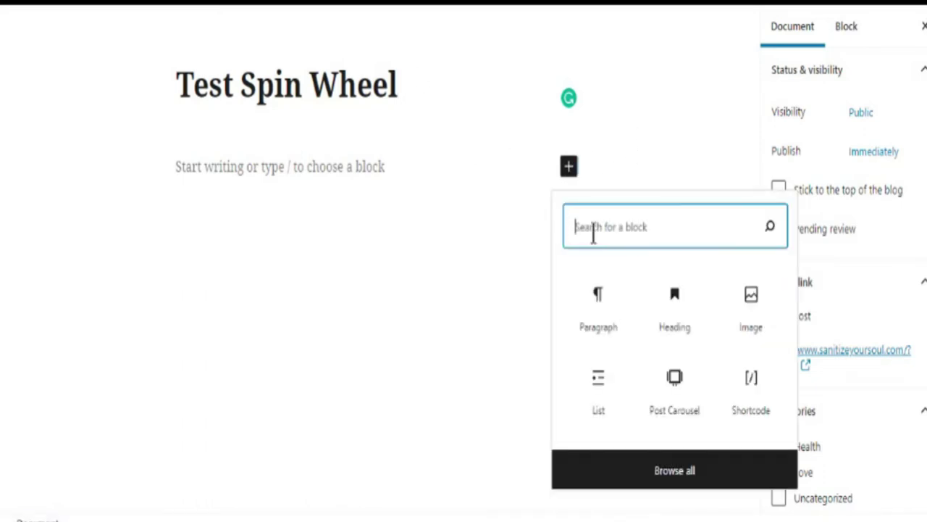
{"action": "left_click", "coordinate": [751, 394]}
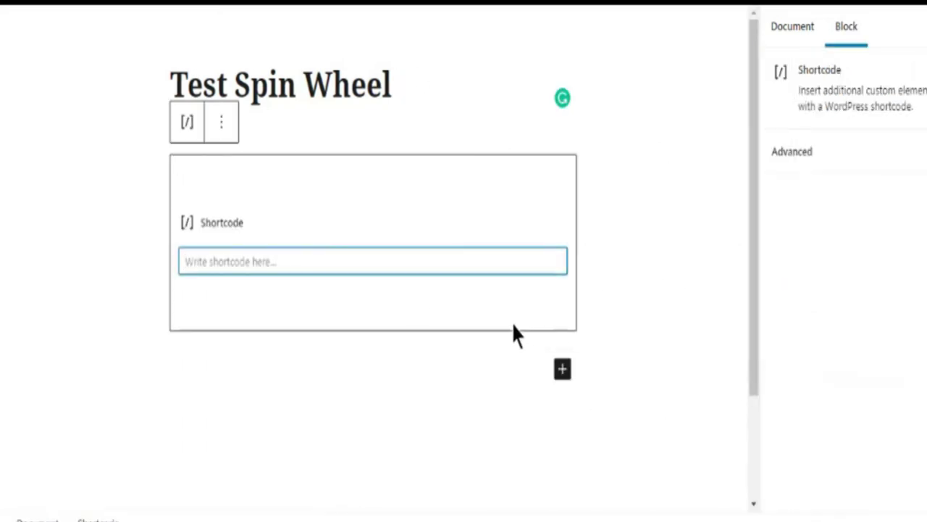
{"action": "type", "text": "[convertful id=\"64031\"]"}
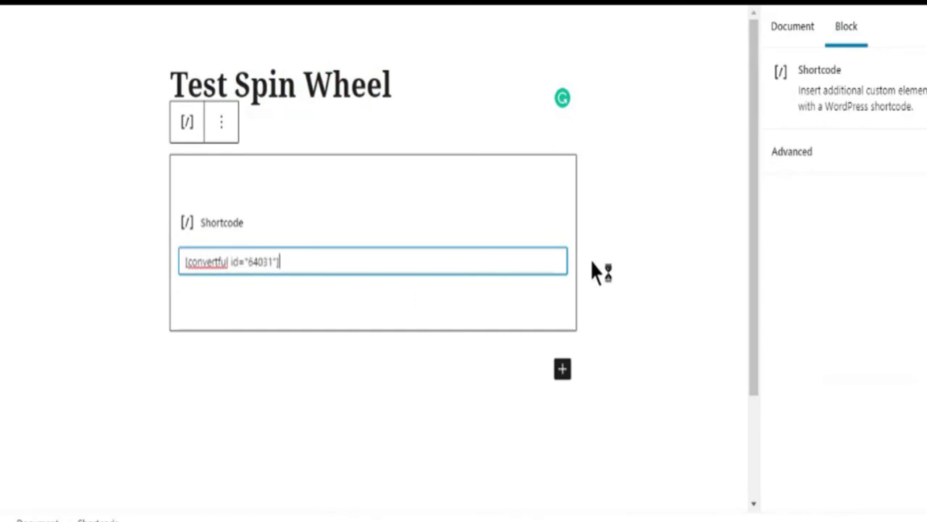
{"action": "left_click", "coordinate": [593, 272]}
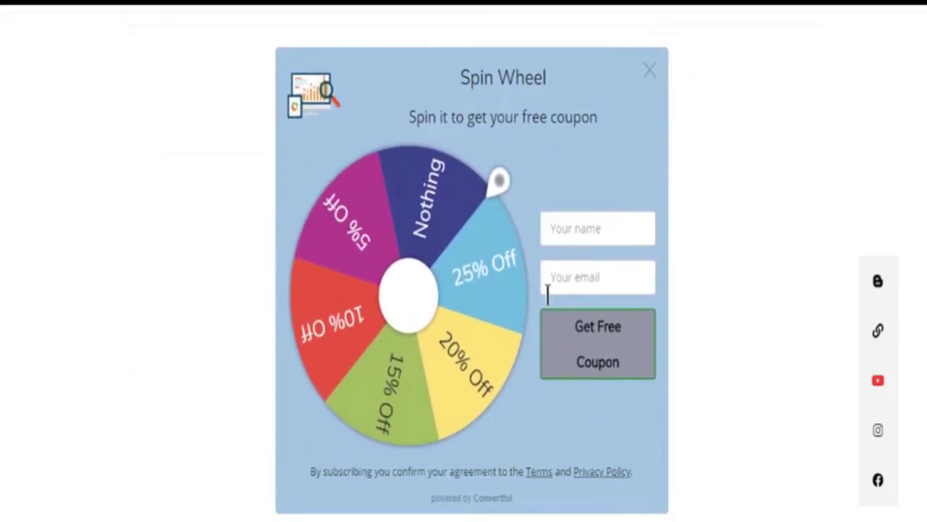
{"action": "type", "text": "Test"}
Step: Submit the name 'Test' and an email in the post's spin wheel form
{"action": "left_click", "coordinate": [626, 356]}
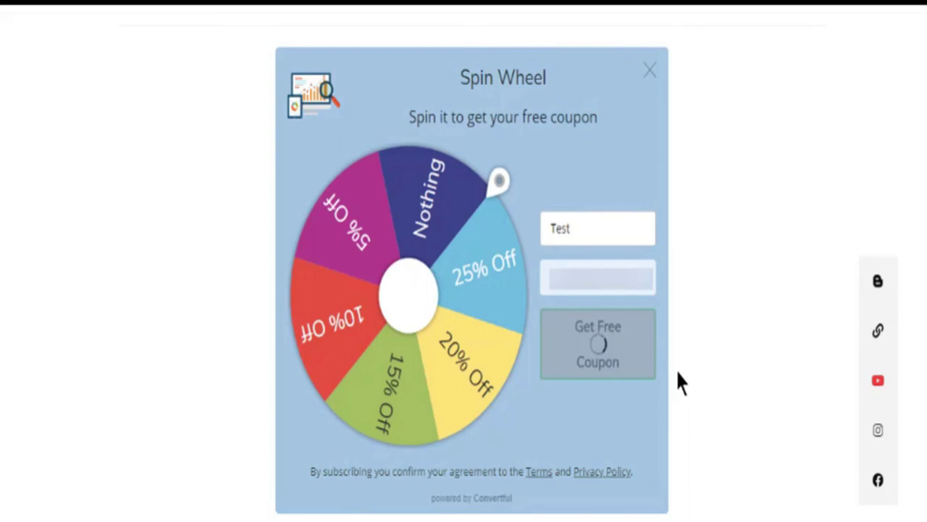